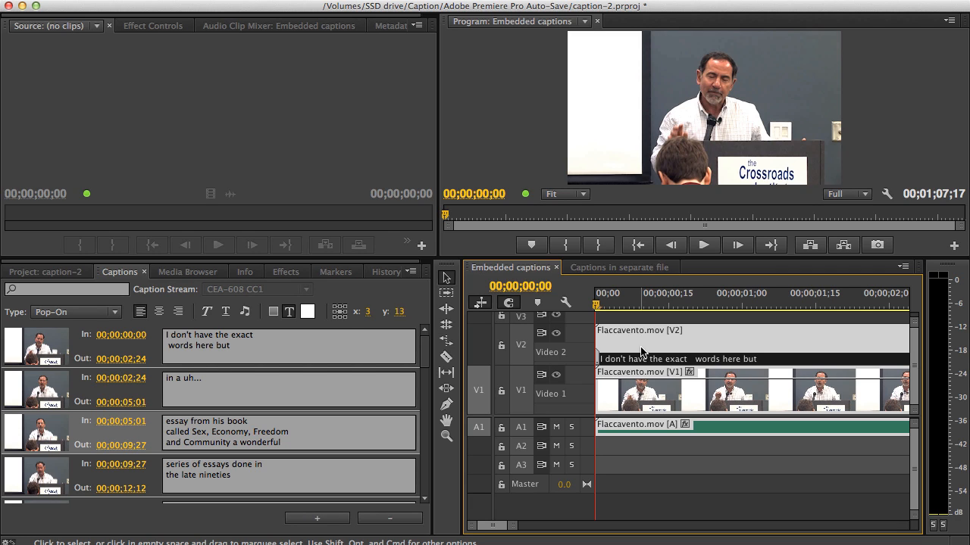
- Load Flaccavento.mov from the embedded captions bin for source preview and enlarge the monitor area
click(643, 267)
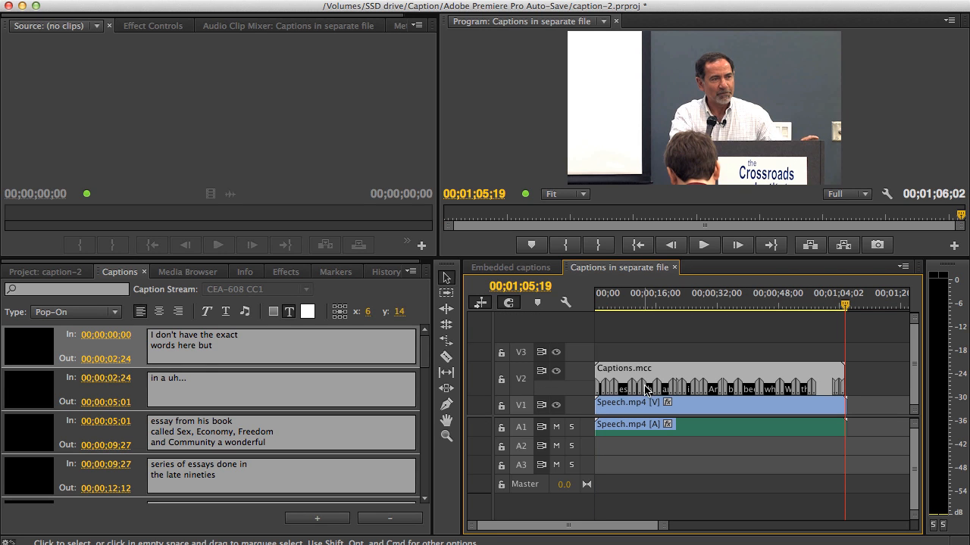
click(527, 269)
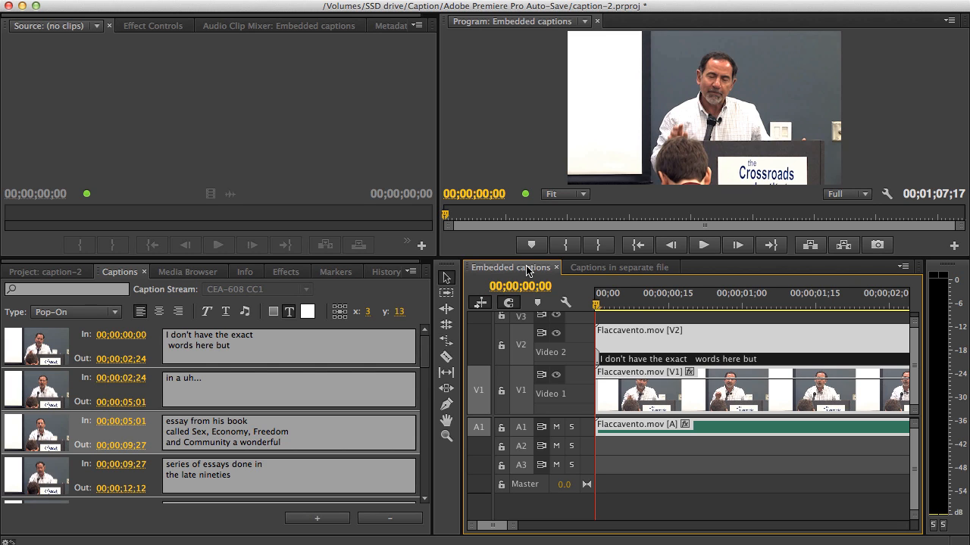
click(67, 275)
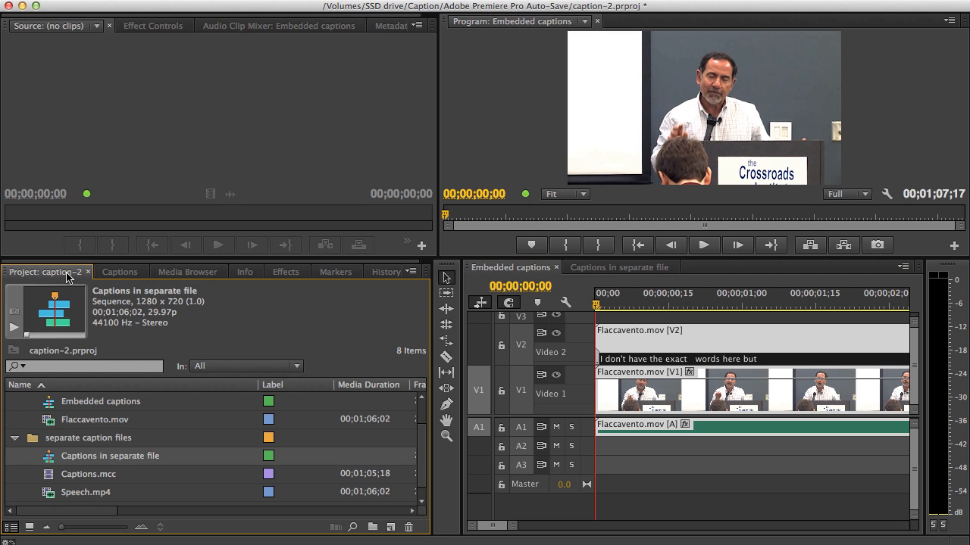
click(52, 426)
double_click(53, 425)
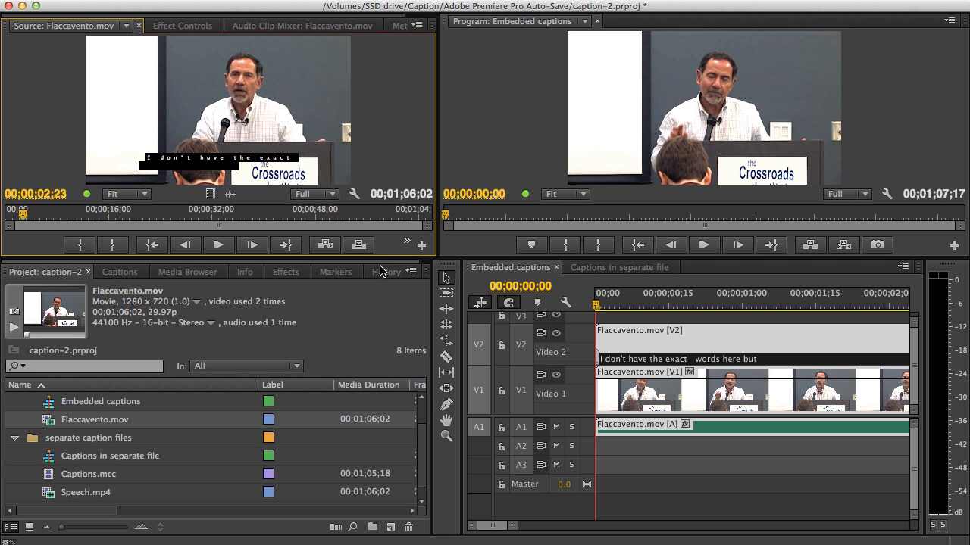
drag(381, 258, 382, 284)
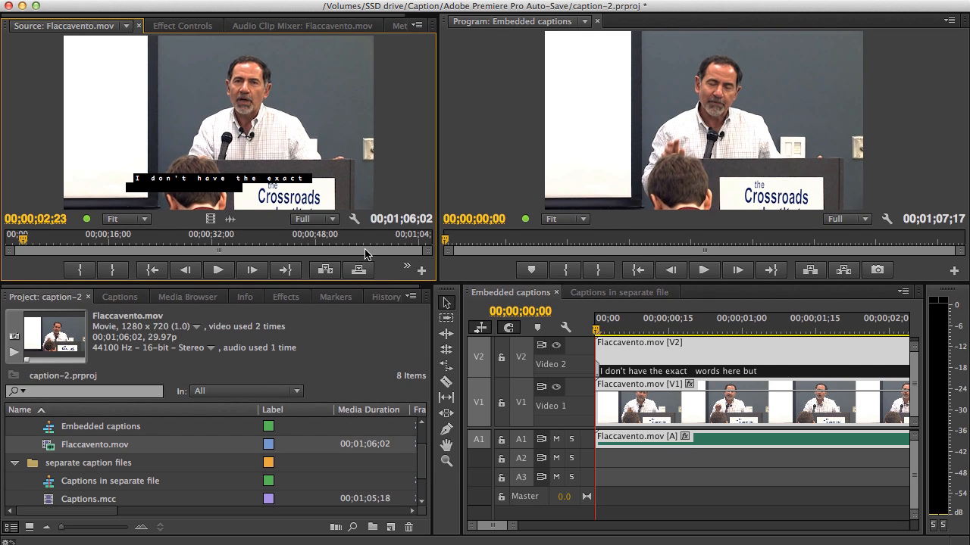
- Review the source monitor's closed captioning display settings, including the available caption standards and streams, without changing them
click(356, 221)
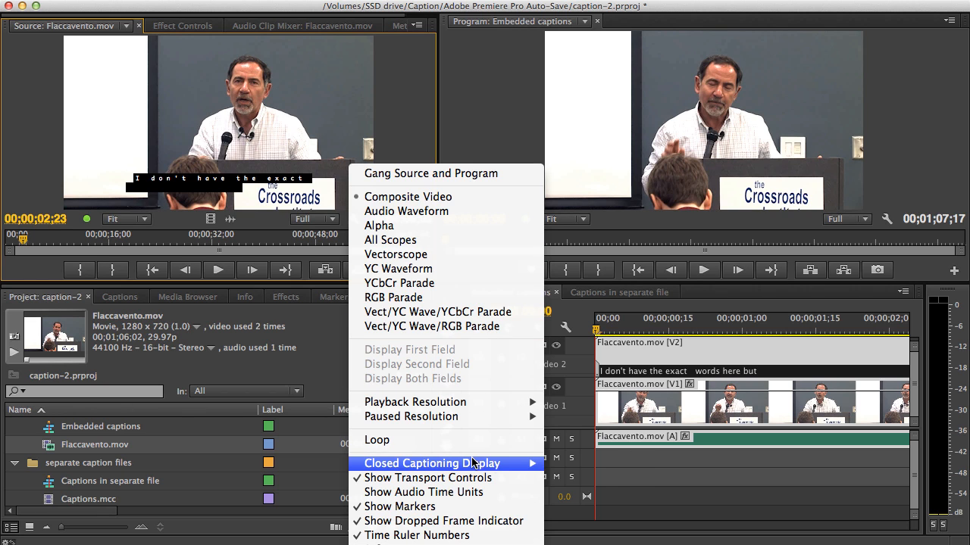
mouse_move(472, 463)
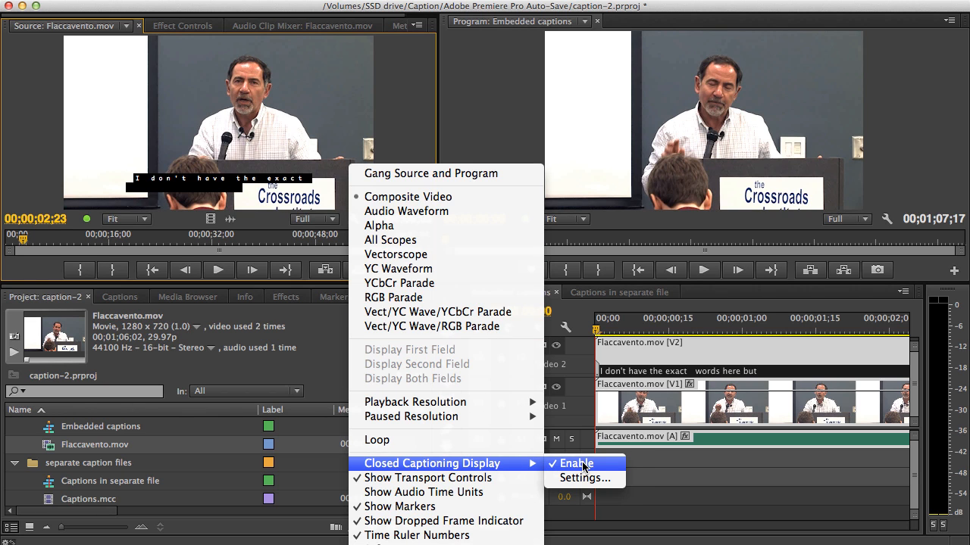
click(590, 478)
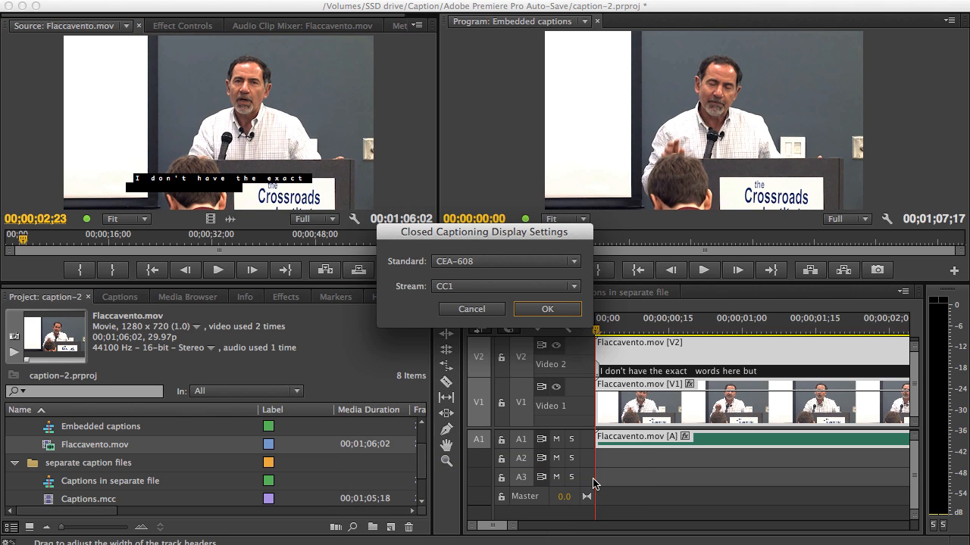
click(488, 261)
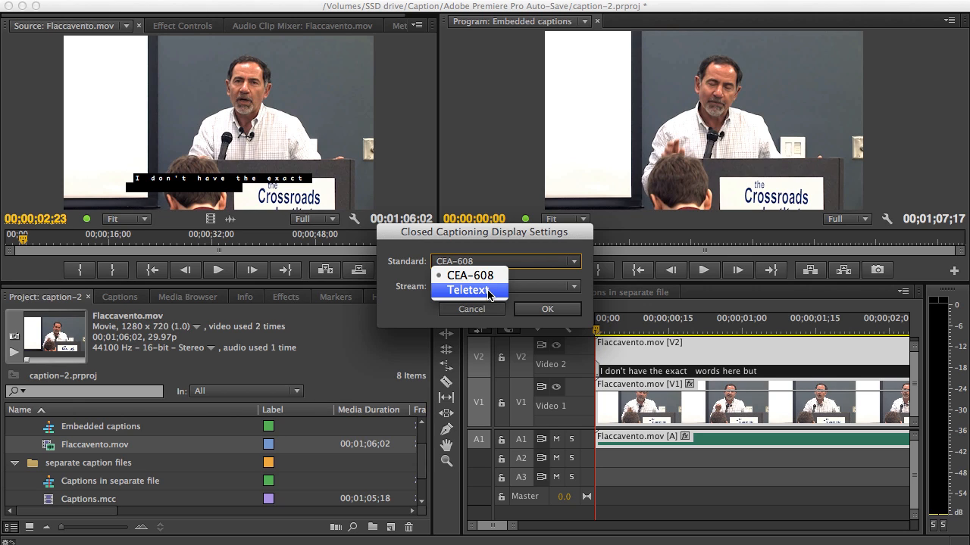
click(512, 260)
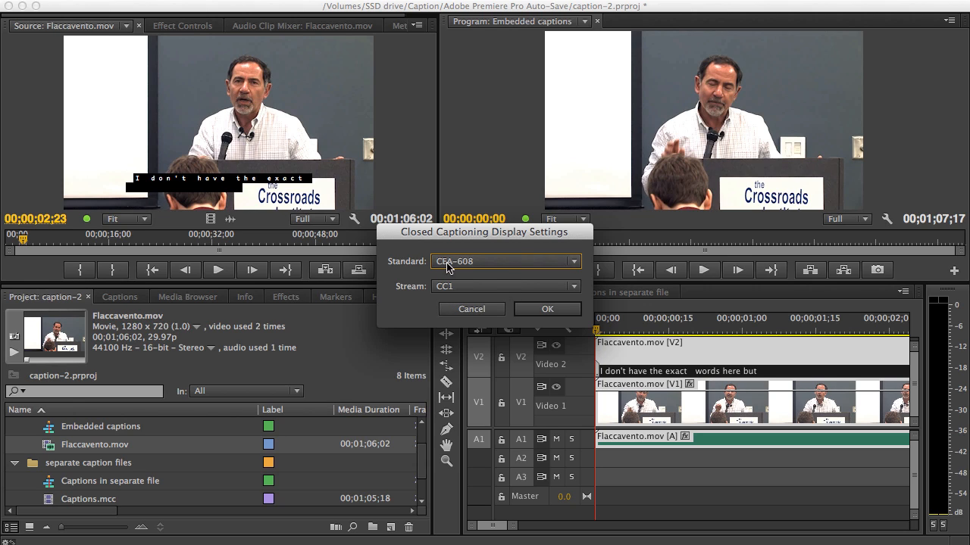
click(465, 286)
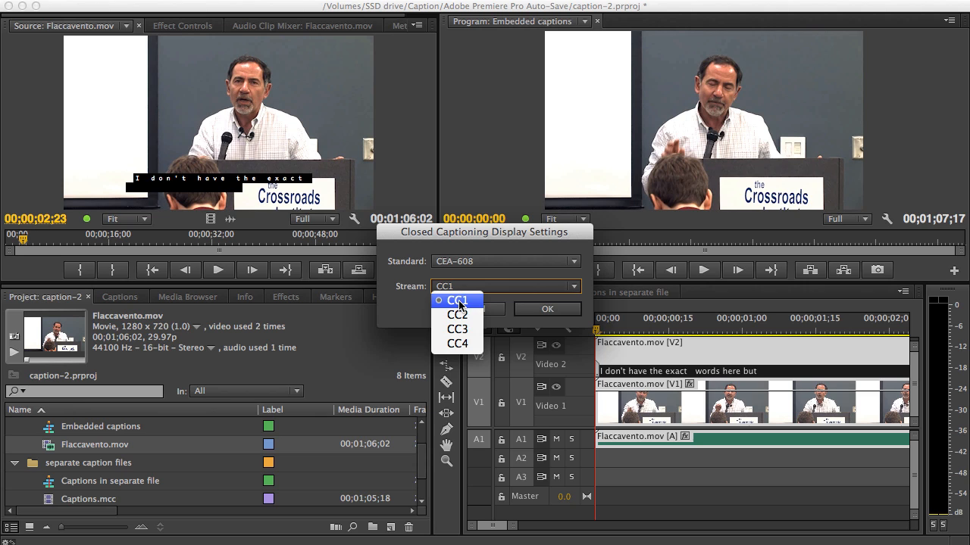
click(520, 282)
click(500, 309)
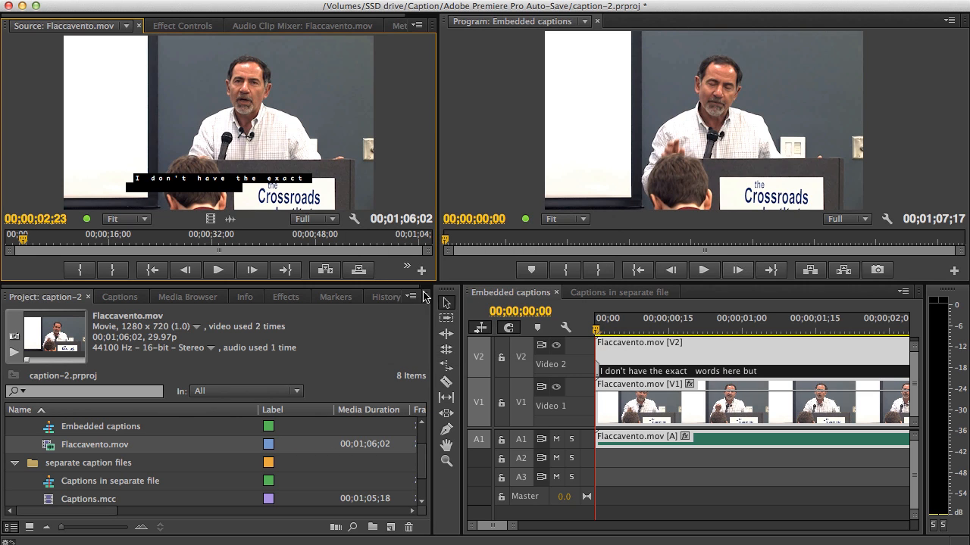
- Check the closed captioning display options for the program monitor
click(887, 219)
mouse_move(850, 434)
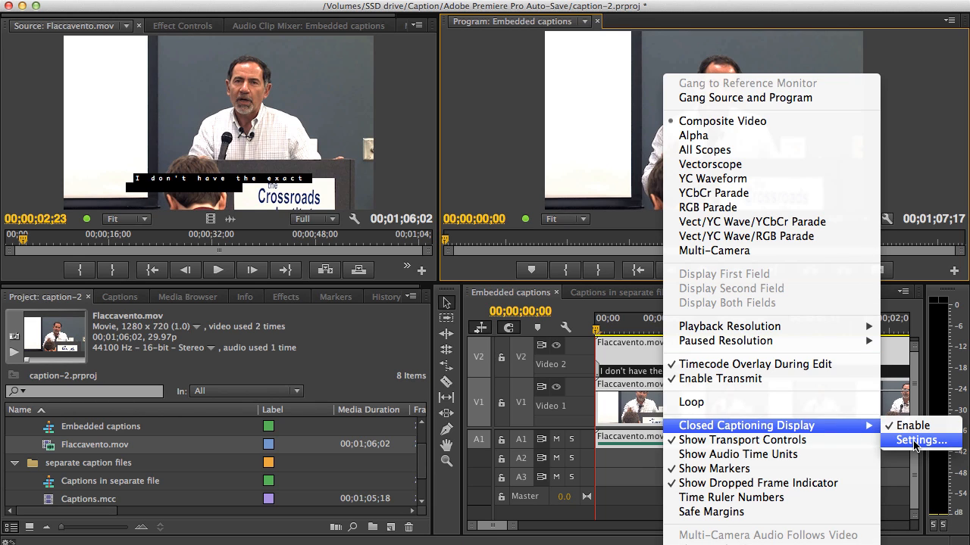
click(923, 273)
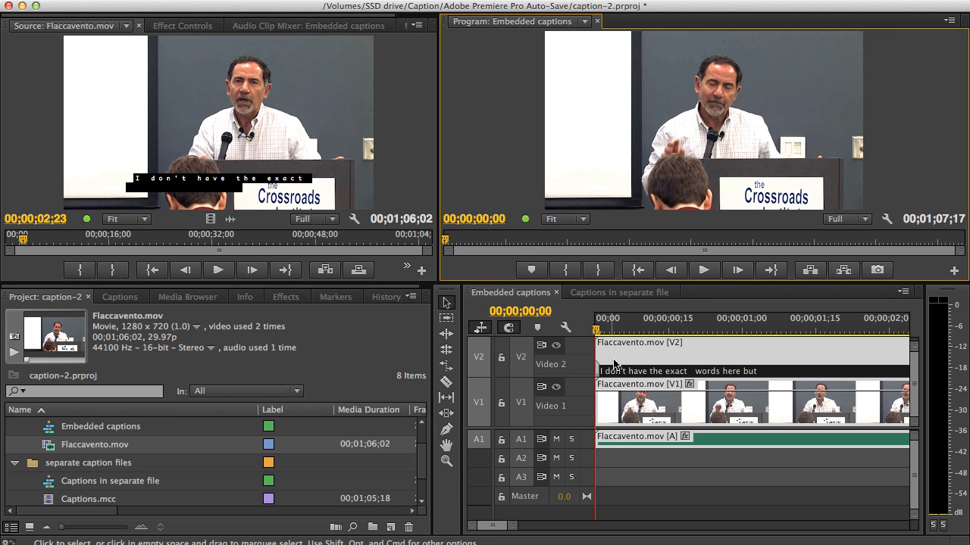
- Enlarge the timeline area and delete the linked Flaccavento.mov clips from the Embedded captions sequence
drag(606, 284, 600, 250)
click(640, 349)
click(647, 463)
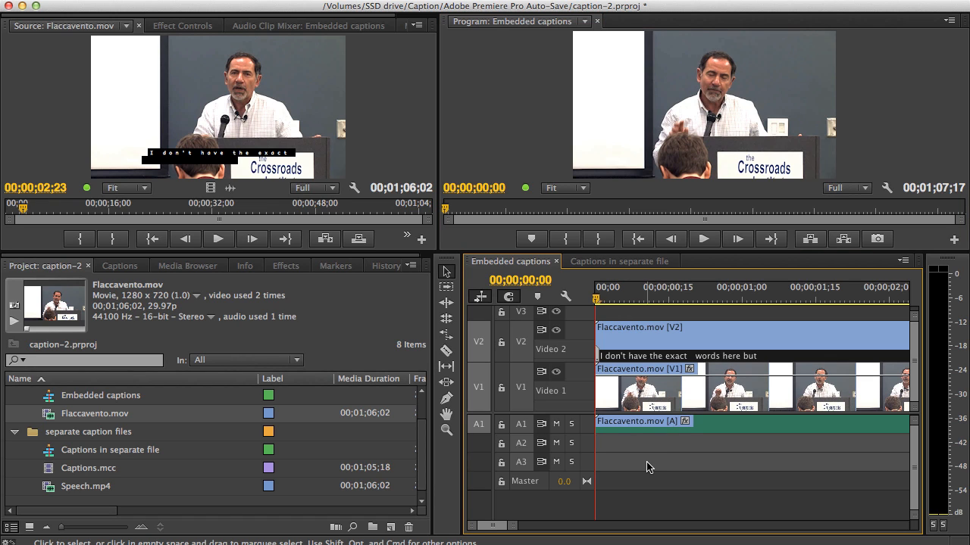
click(647, 350)
key(Delete)
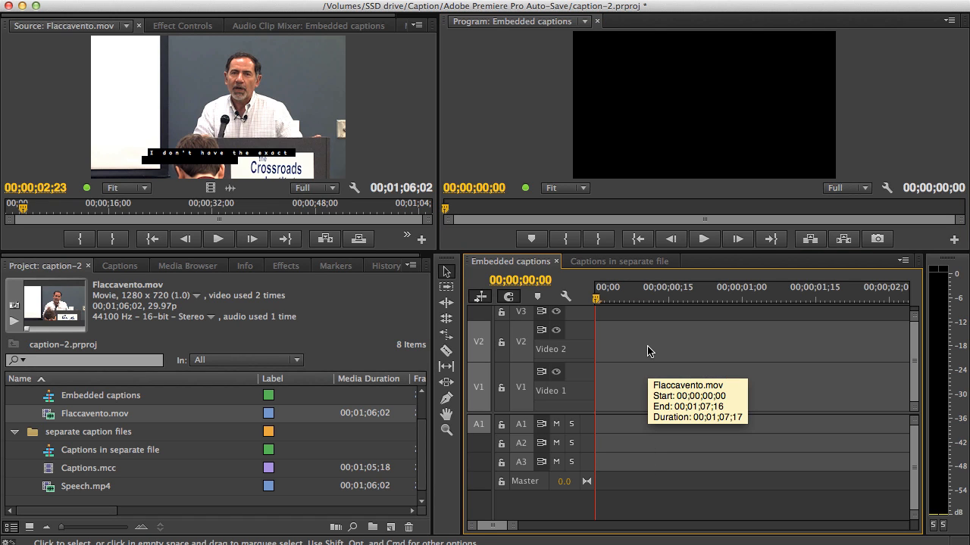
- Place Flaccavento.mov with its embedded captions at the start of the Embedded captions sequence, with the video on V1
drag(50, 418, 603, 408)
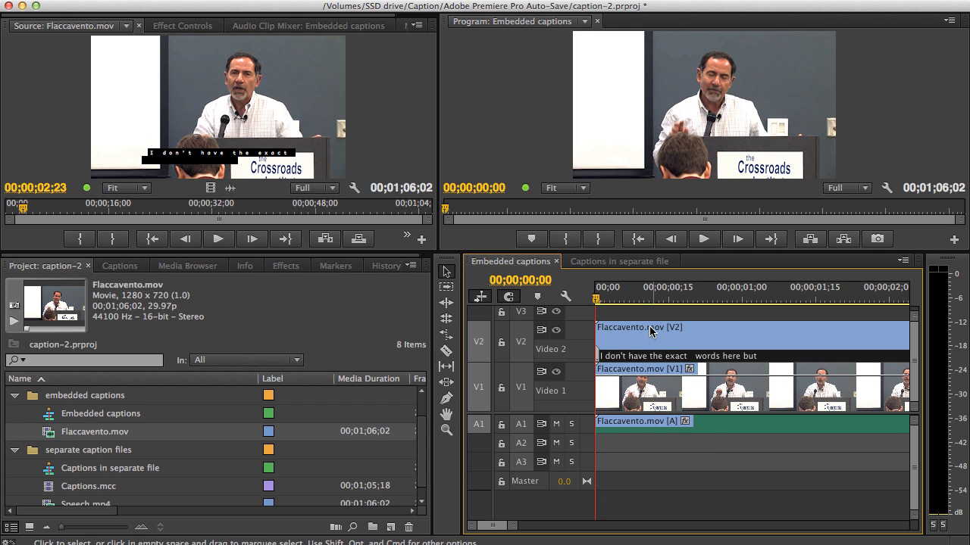
click(660, 414)
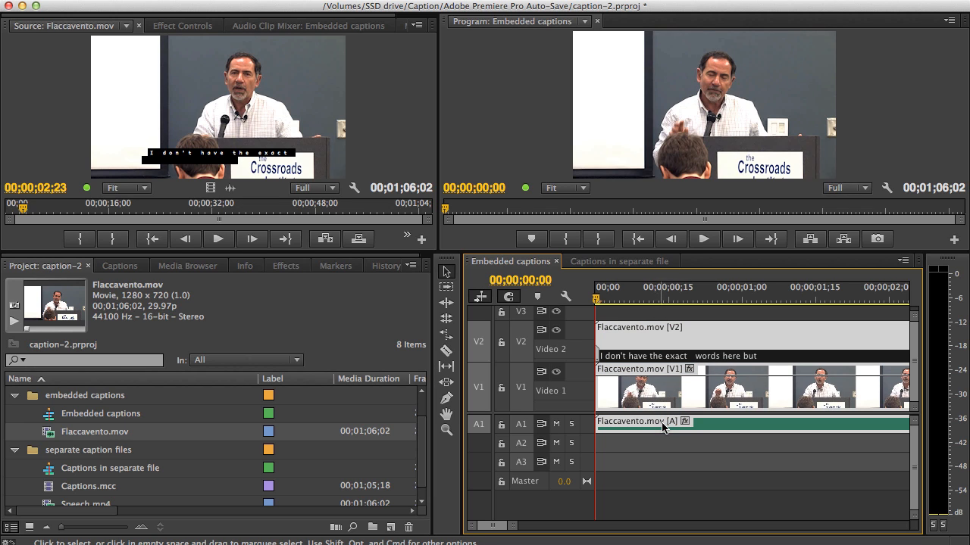
drag(514, 526, 528, 528)
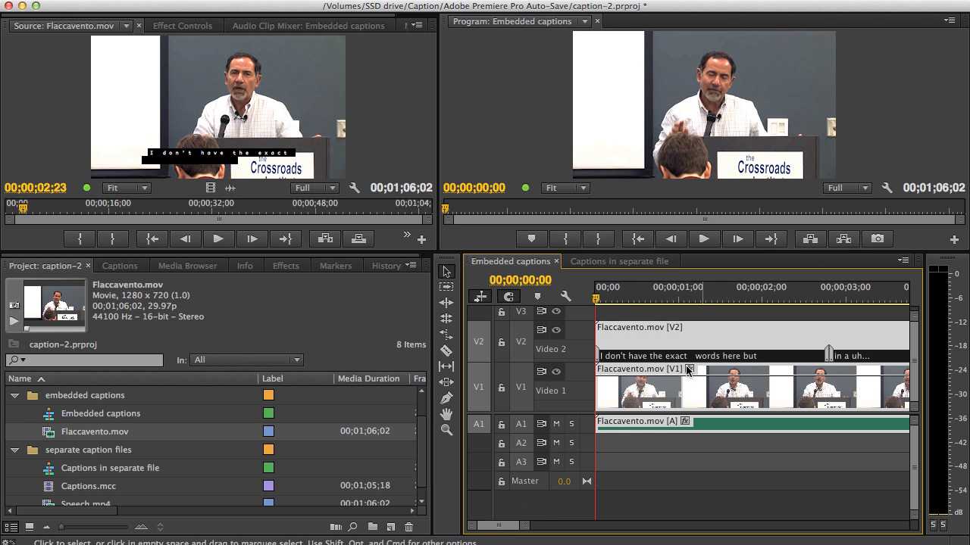
mouse_move(499, 528)
mouse_down()
mouse_move(513, 528)
mouse_move(487, 528)
mouse_up()
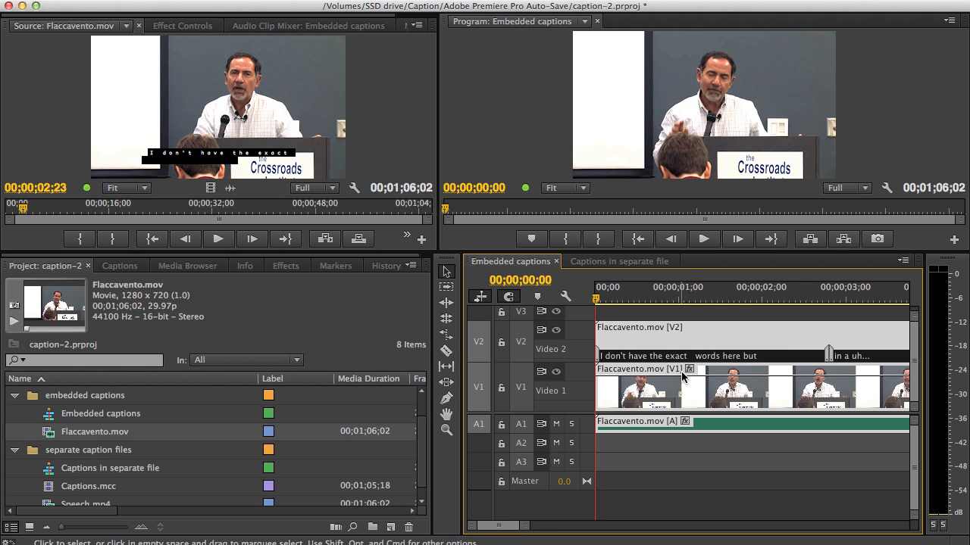
- Shift only the V2 caption clip 10 frames later than its linked video, and move it back into sync
click(668, 312)
click(668, 345)
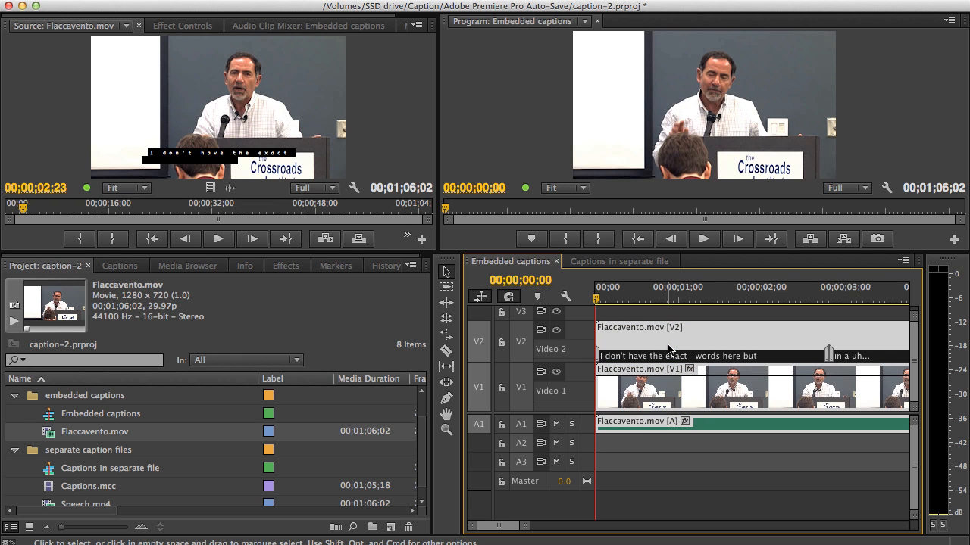
click(685, 324)
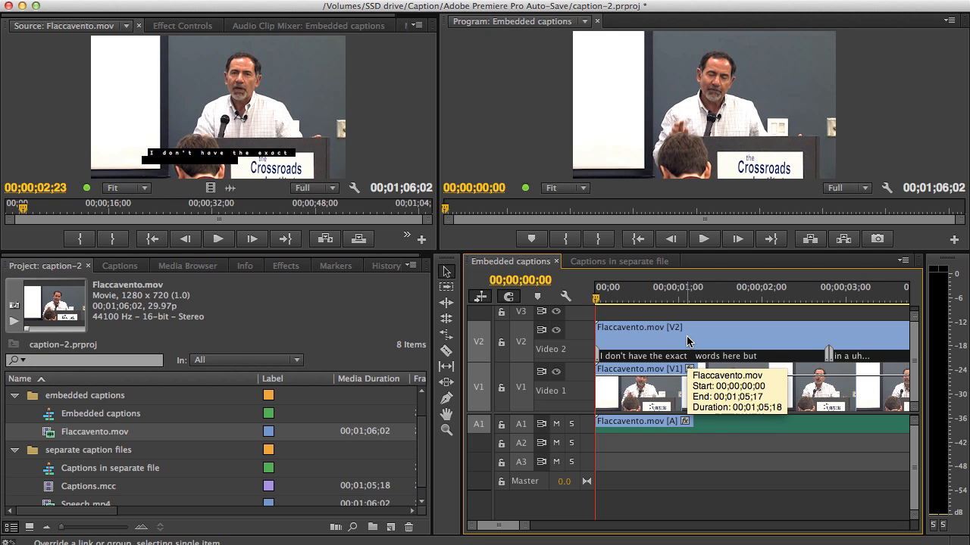
alt+click(687, 340)
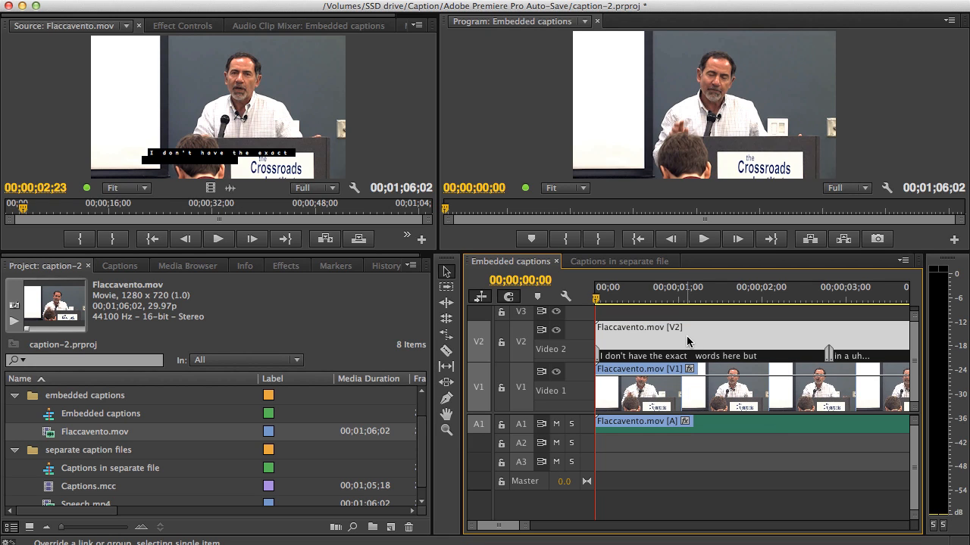
drag(687, 340, 714, 340)
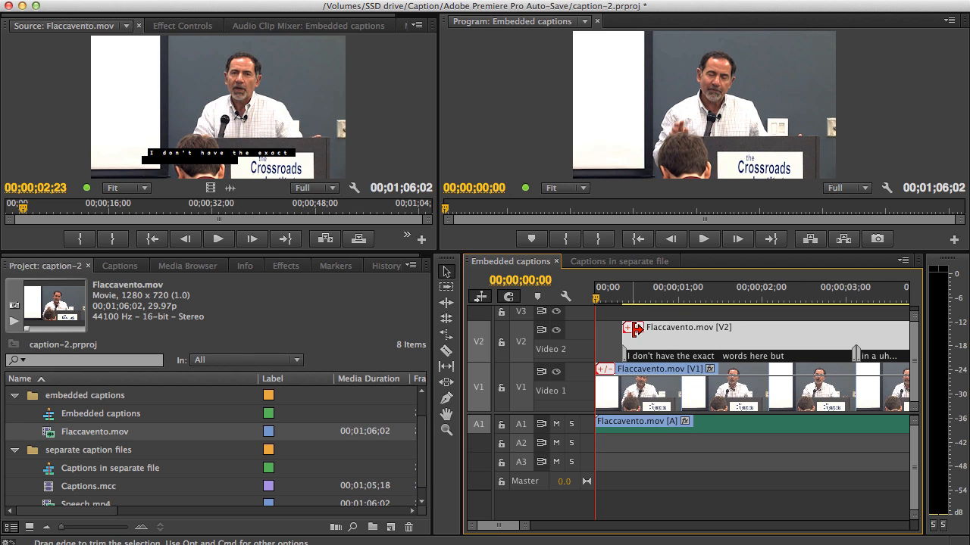
right_click(606, 370)
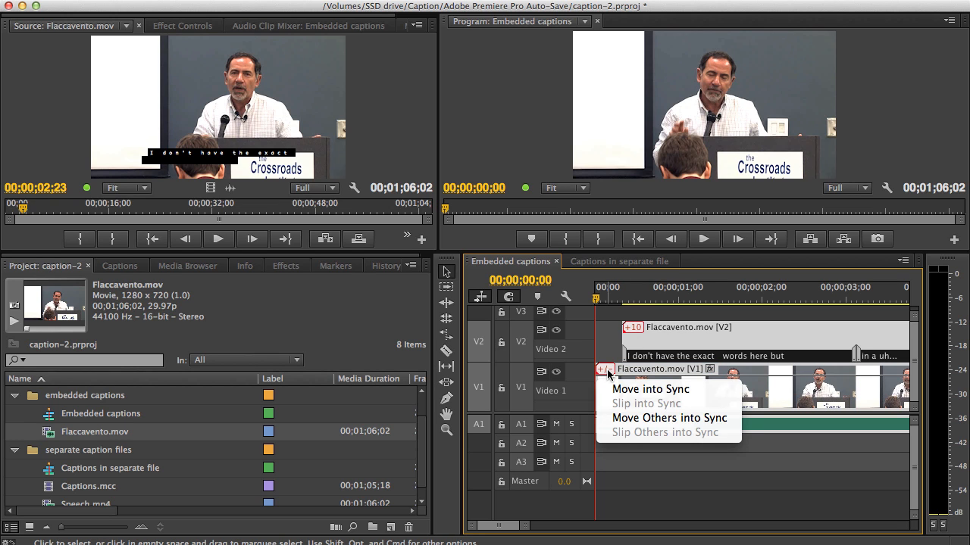
click(670, 418)
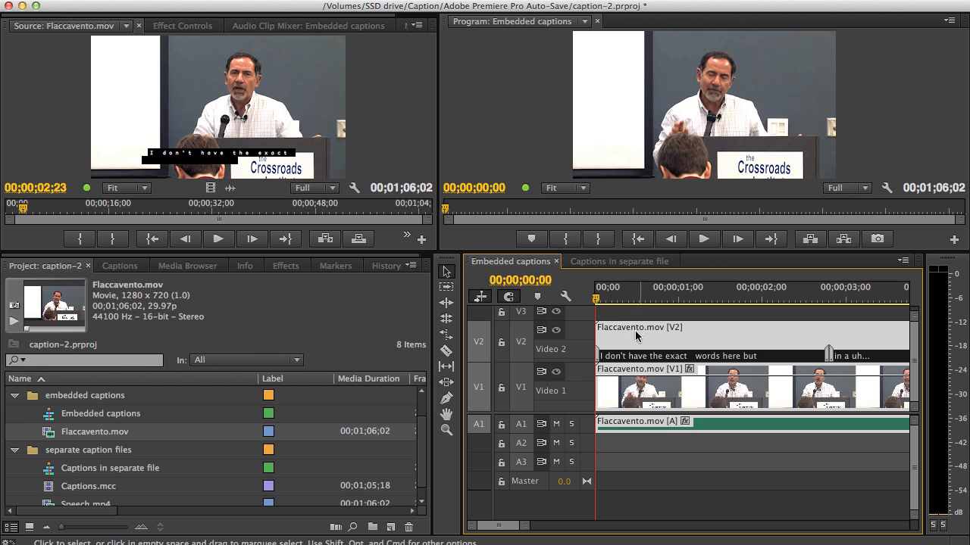
- Delete all clips from the Captions in separate file sequence
click(615, 262)
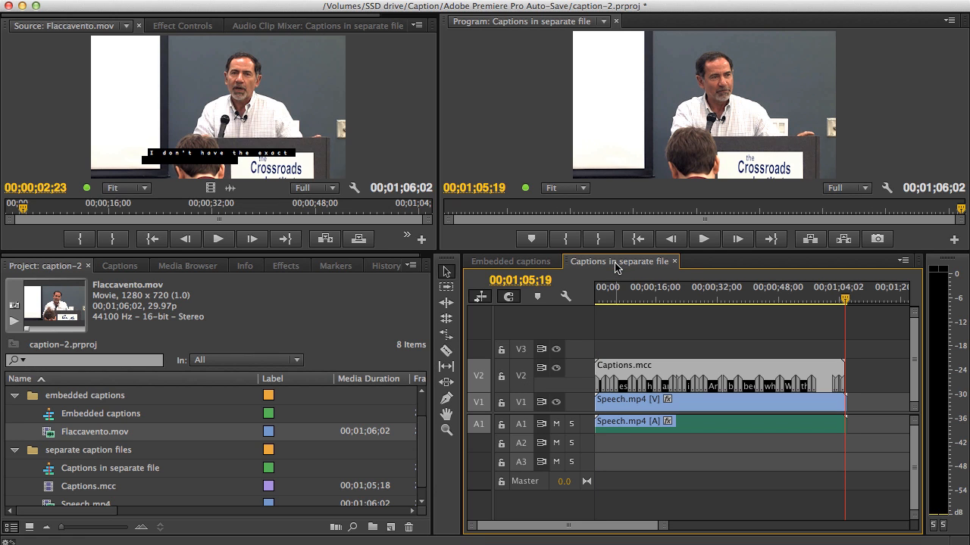
drag(642, 344, 678, 464)
key(Delete)
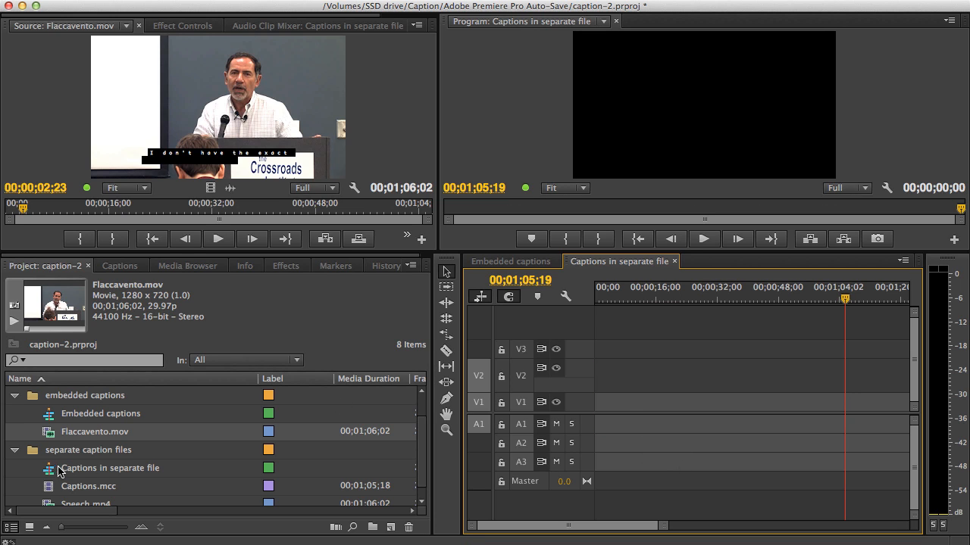
- Place Speech.mp4 on V1 and Captions.mcc on V2 at the sequence start, and move the playhead to 00;00;03;26
scroll(82, 474, down, 1)
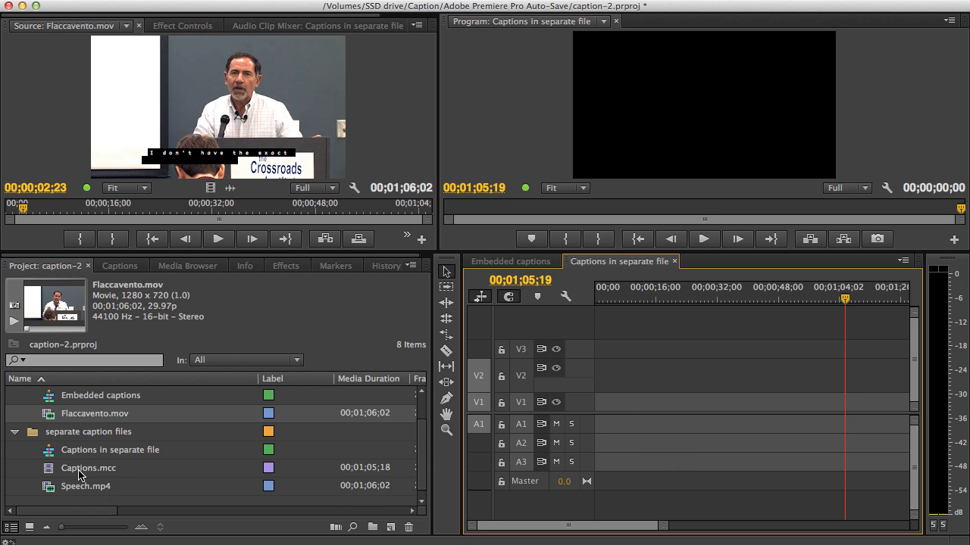
click(48, 487)
drag(48, 487, 570, 413)
drag(49, 470, 582, 385)
drag(656, 528, 476, 535)
click(656, 297)
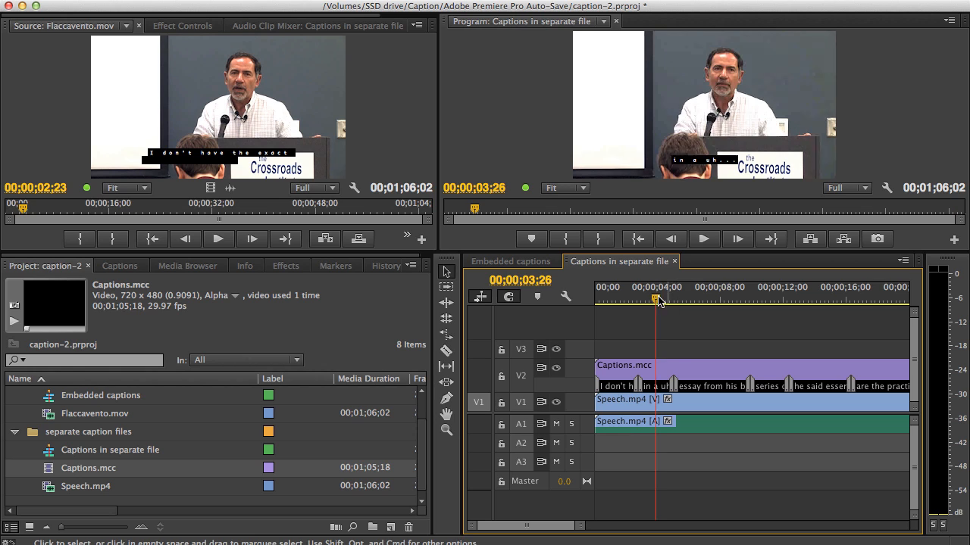
- Try shifting Captions.mcc to start at 00;00;01;02, and select all clips with it returned to the sequence start
drag(674, 371, 690, 369)
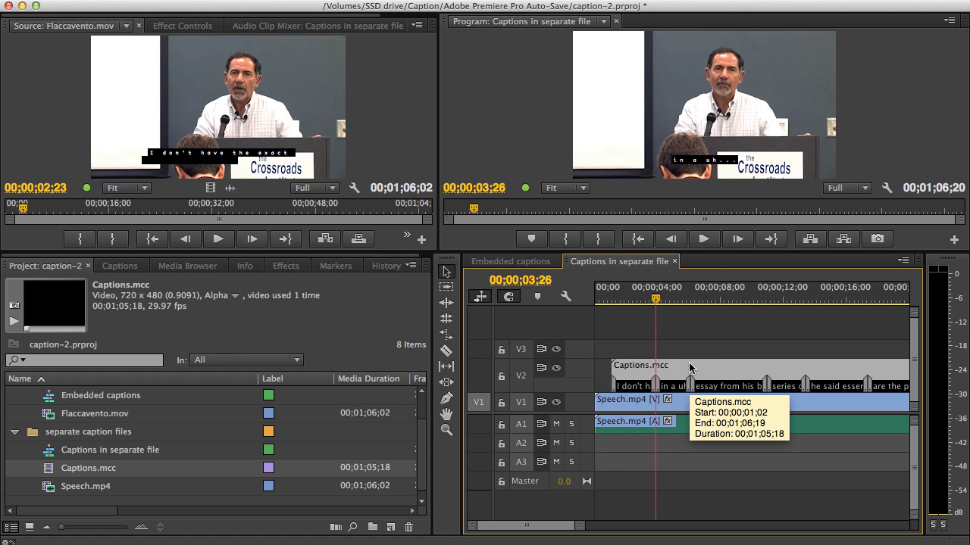
drag(689, 369, 748, 468)
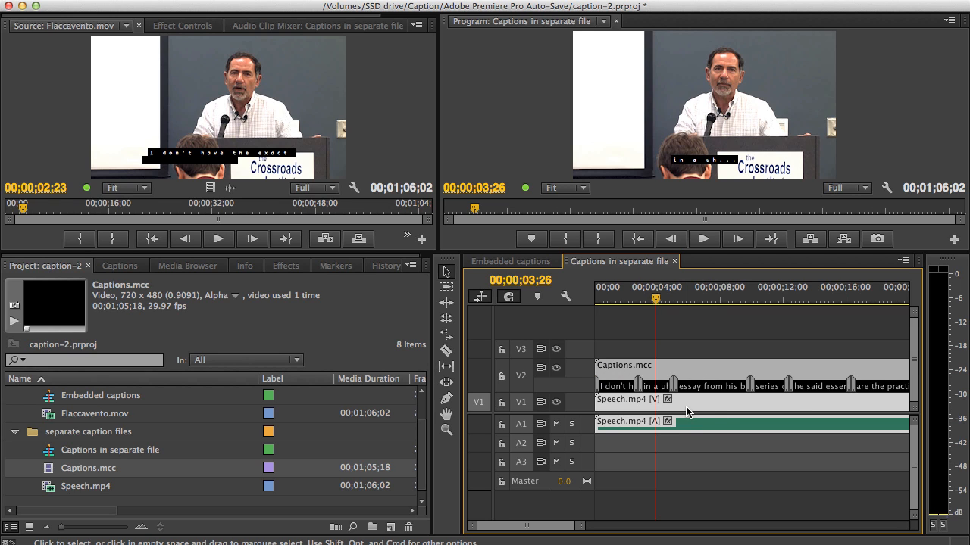
- Select the caption clip on V2 in the Embedded captions sequence and display its caption list for editing
click(531, 262)
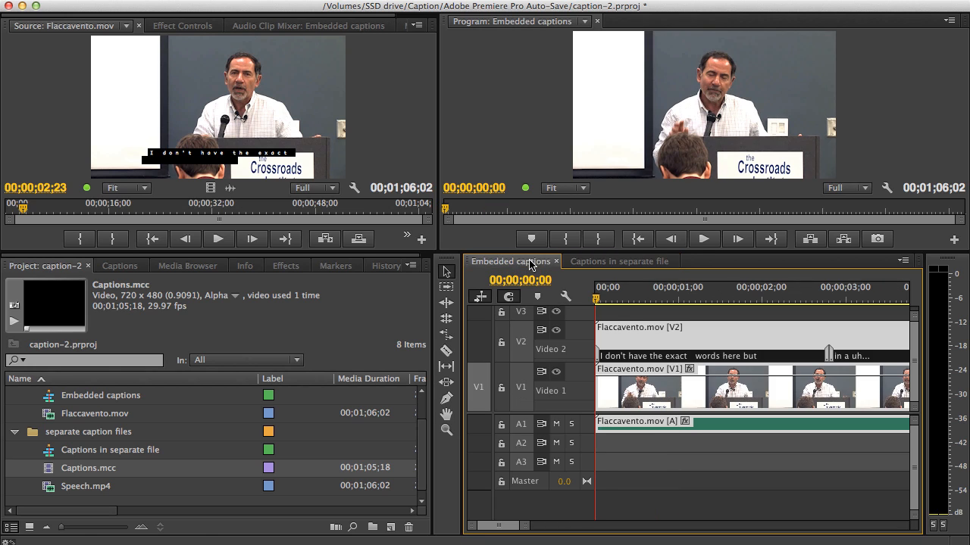
click(702, 315)
click(707, 350)
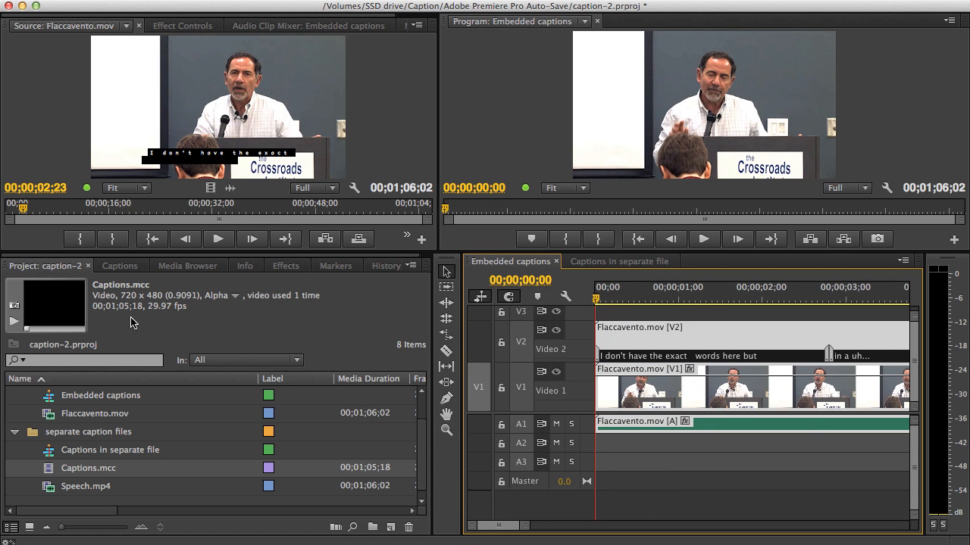
click(122, 266)
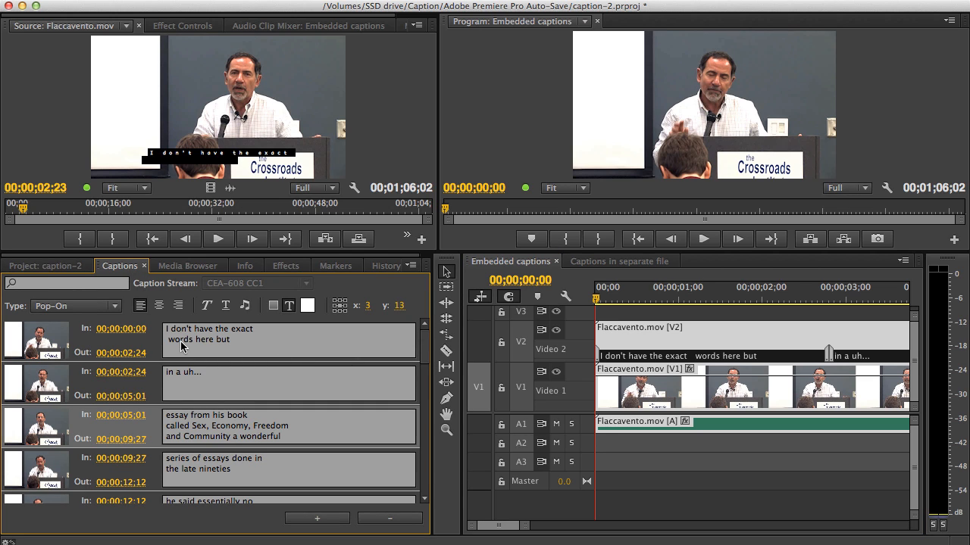
- Select the word "exact" in the first caption and review the available caption types, keeping Pop-On
click(211, 341)
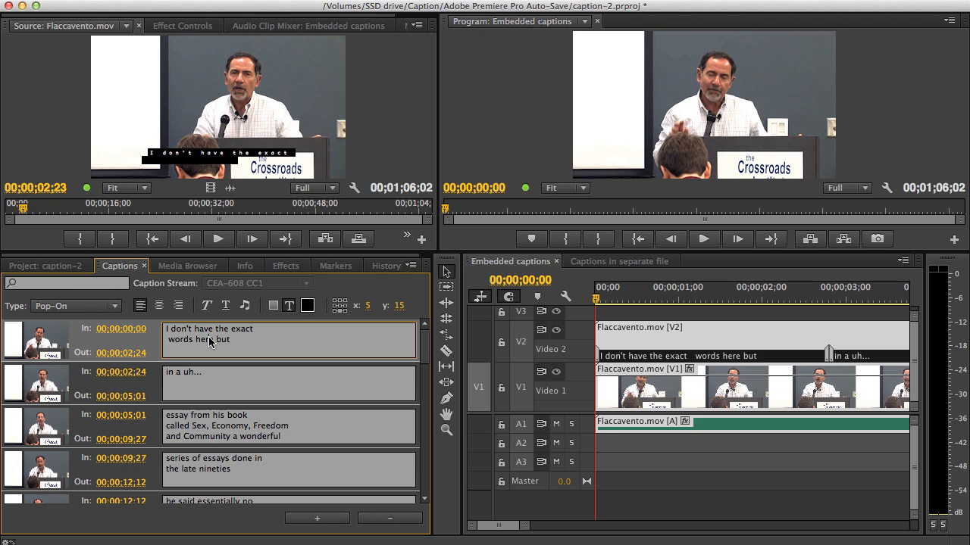
click(267, 328)
double_click(250, 330)
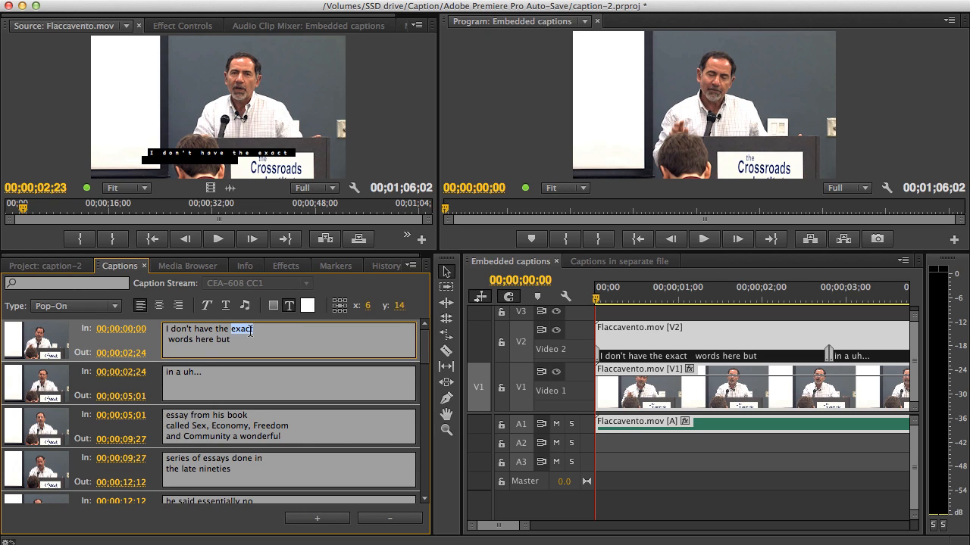
click(251, 330)
click(89, 308)
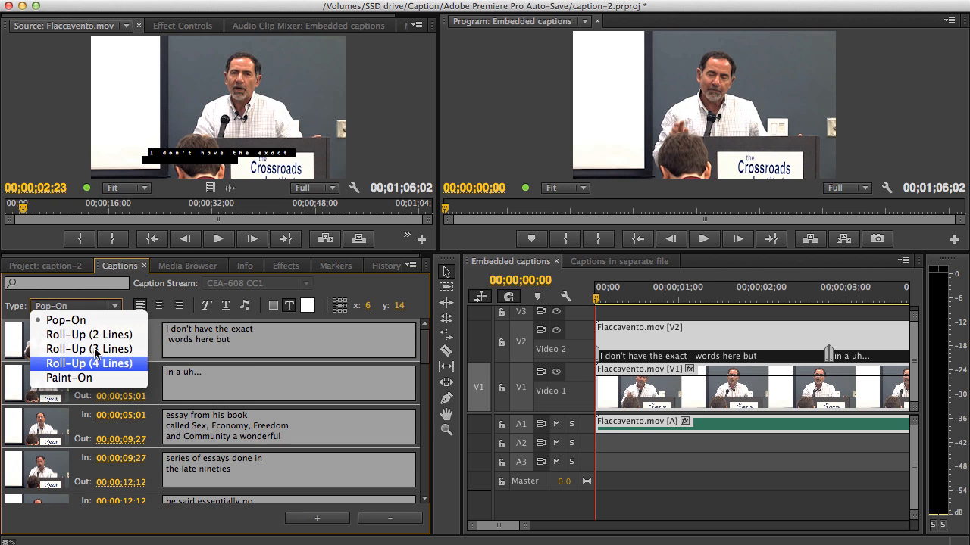
click(76, 320)
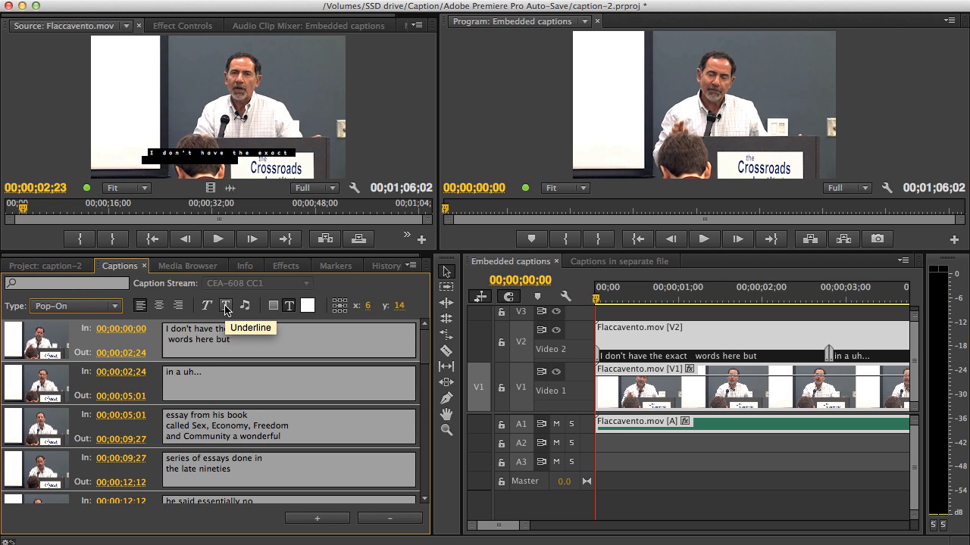
- Insert a music note symbol at the end of the first caption's second line, after "words here but"
click(247, 339)
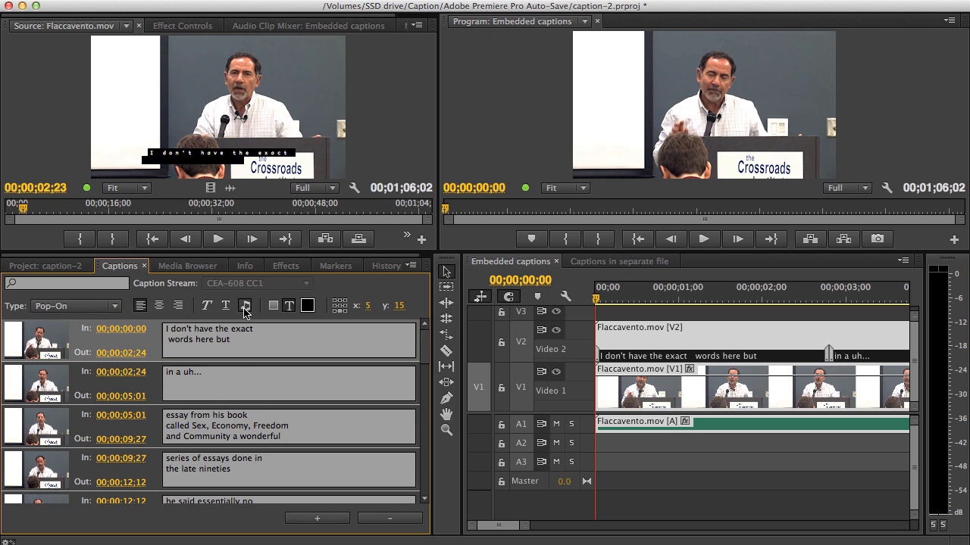
click(246, 306)
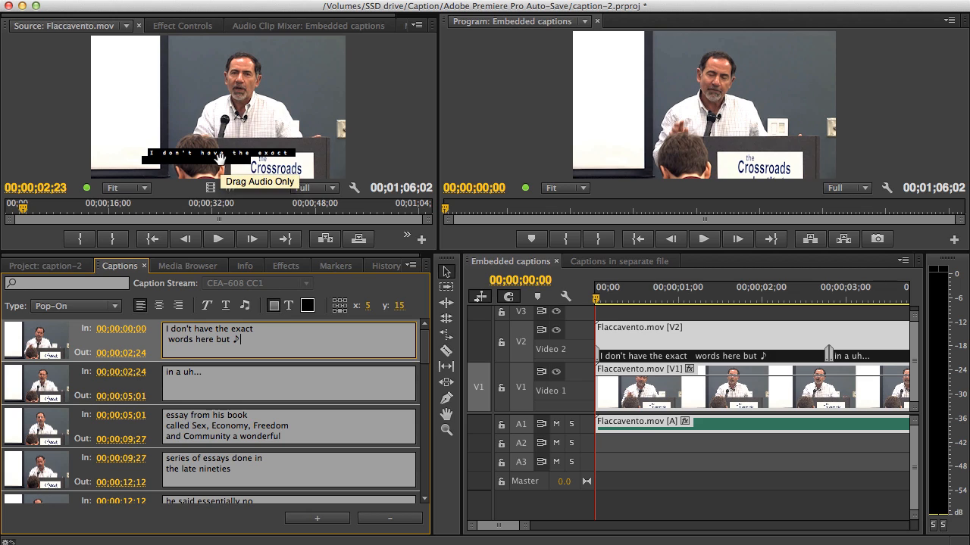
- Try a red background color on the first caption's second line, and set it back to black
click(311, 306)
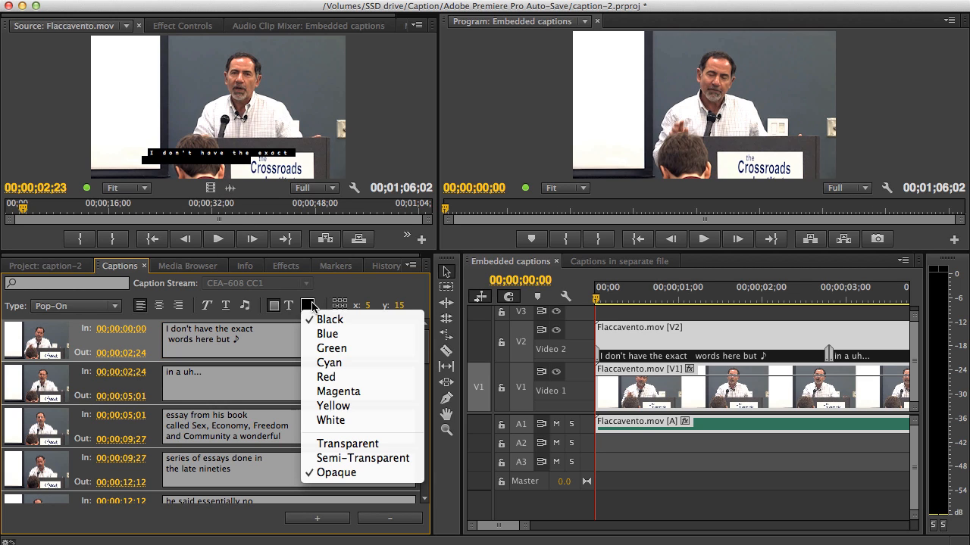
click(326, 377)
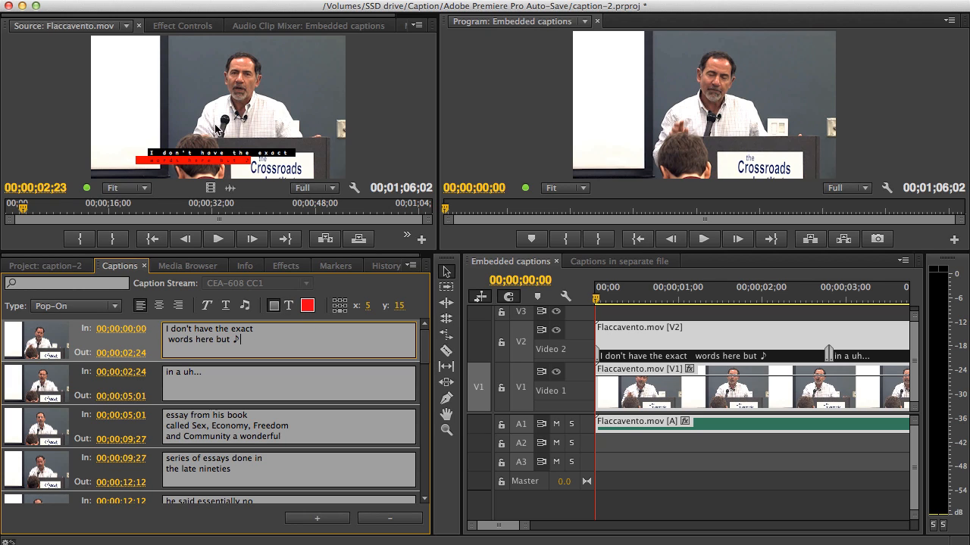
click(307, 305)
click(318, 321)
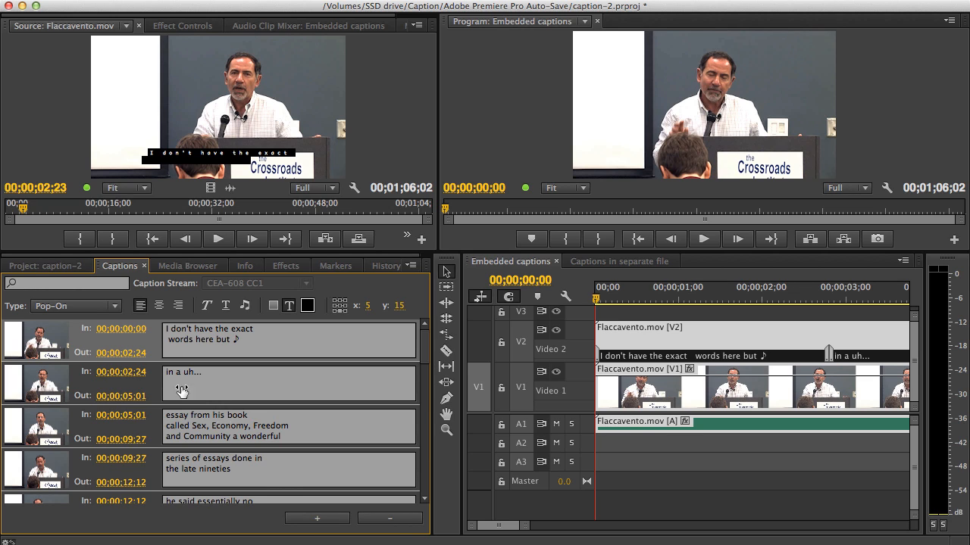
- Create a new sequence from the Speech.mp4 clip in the separate caption files bin
click(68, 267)
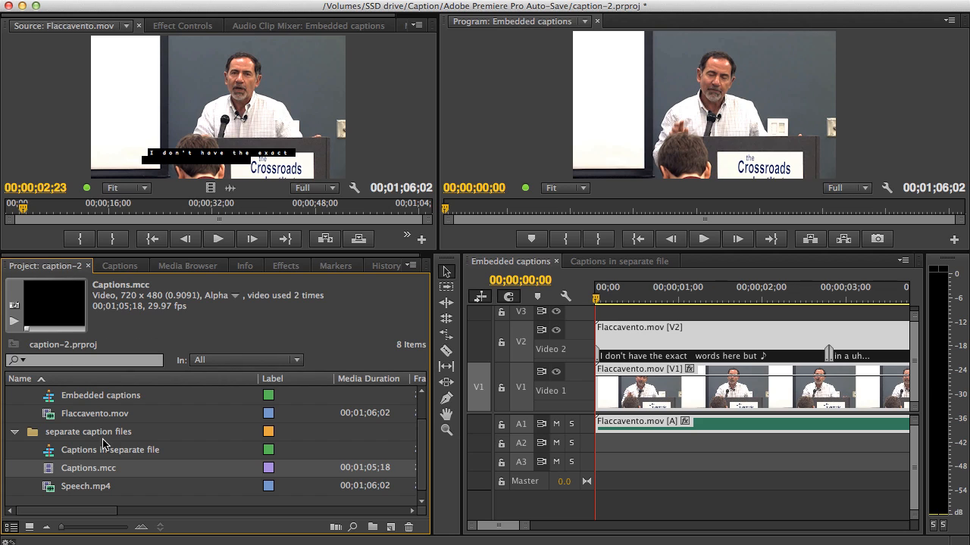
click(48, 490)
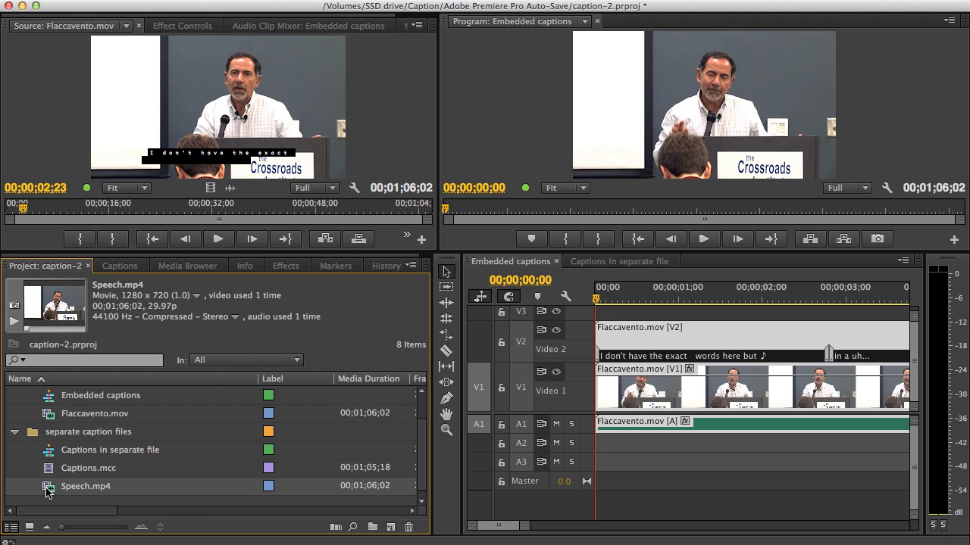
drag(48, 491, 390, 528)
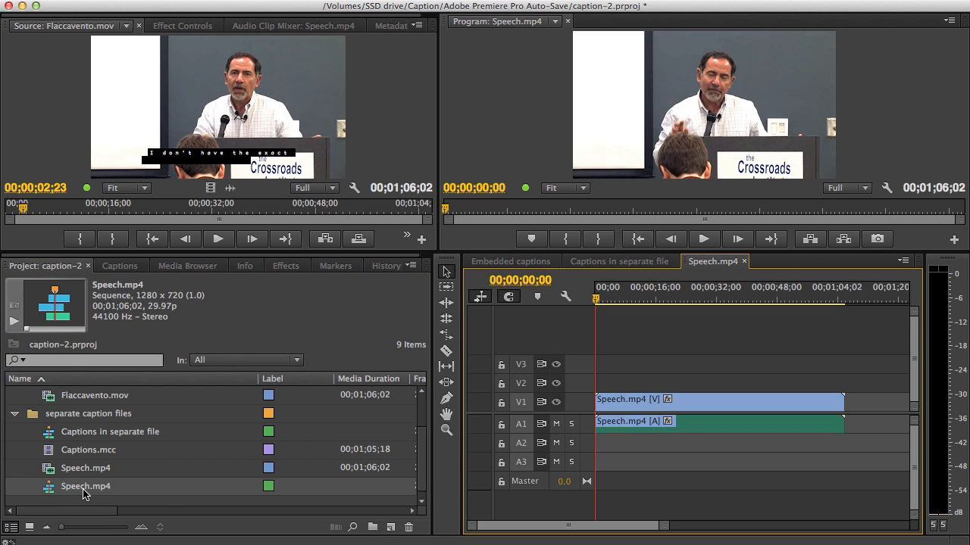
click(48, 491)
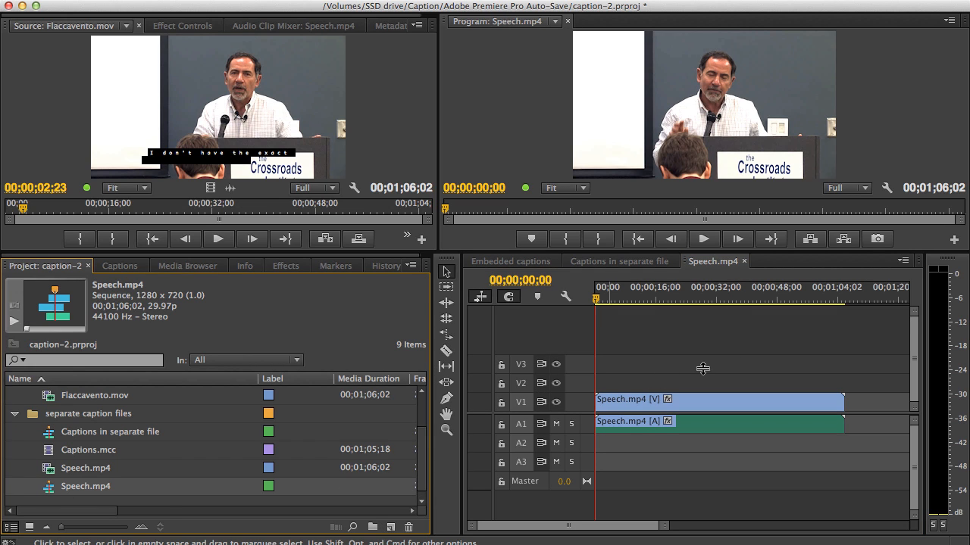
- Create a new Closed Captions item at 1280 x 720, 29.97 fps Drop-Frame, Square Pixels (1.0), with standard CEA-608 and stream CC1
click(395, 526)
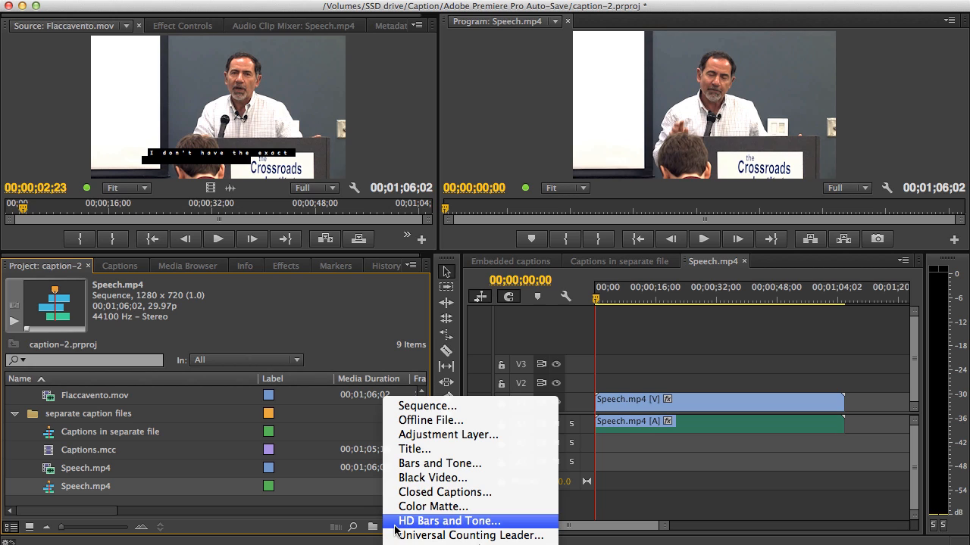
click(524, 492)
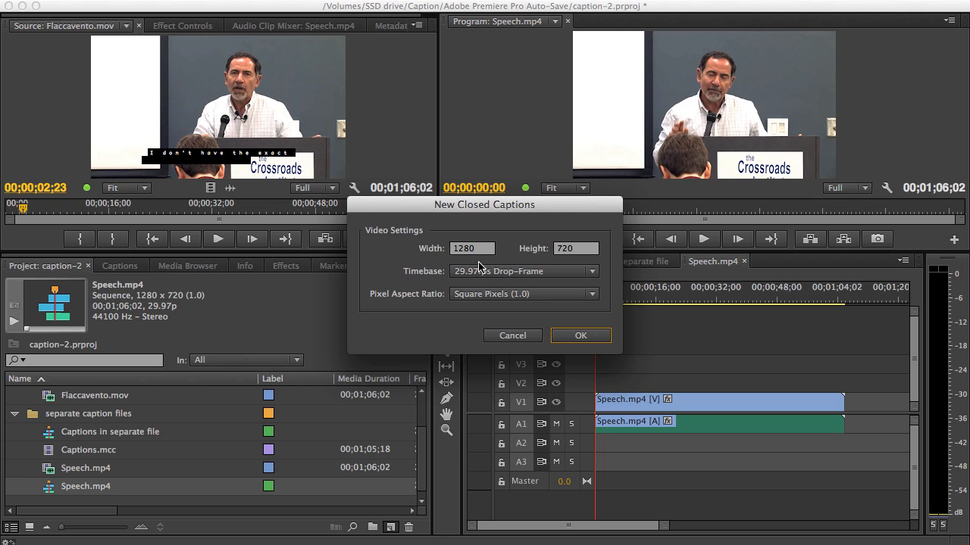
click(582, 338)
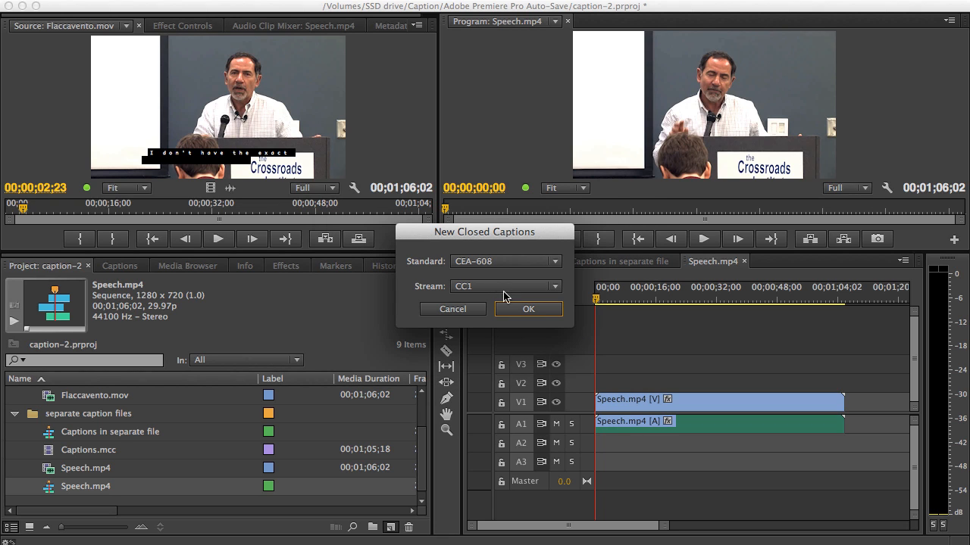
click(543, 311)
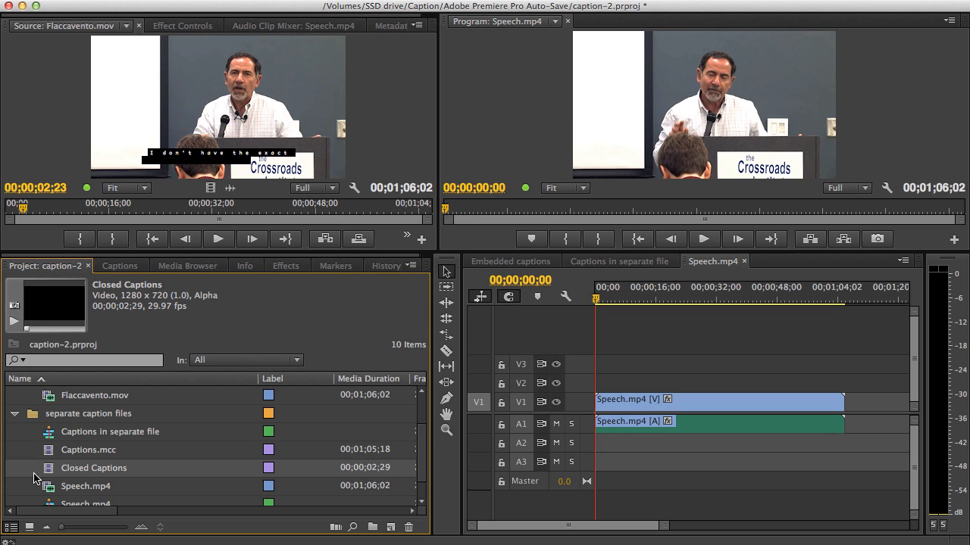
- Place the Closed Captions item on V2 at the start of the Speech.mp4 sequence and add a second, blank caption to it
drag(52, 470, 580, 391)
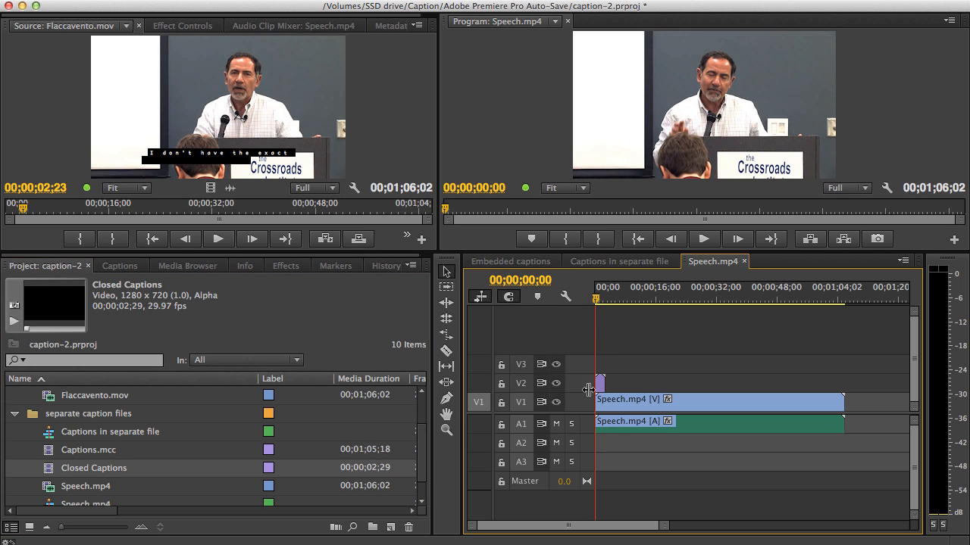
click(600, 387)
click(131, 269)
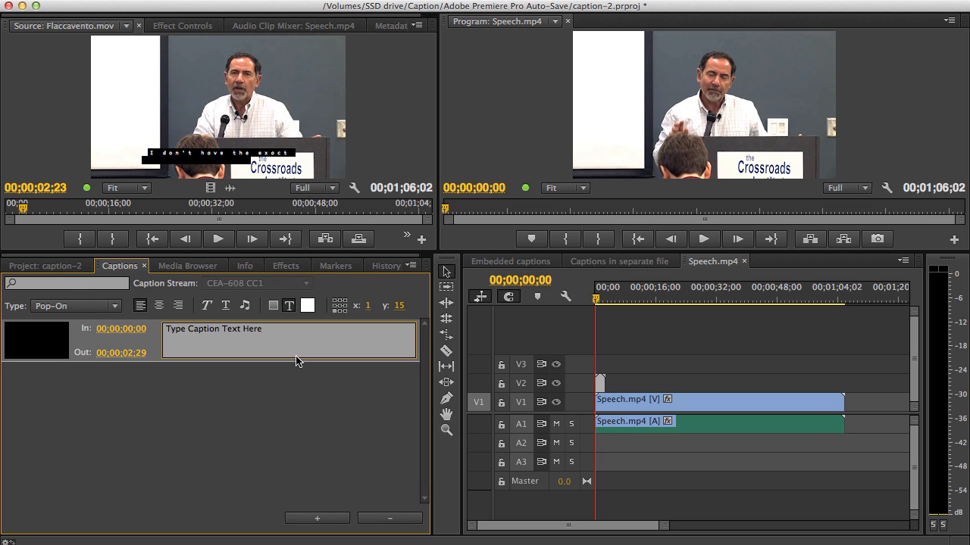
click(318, 518)
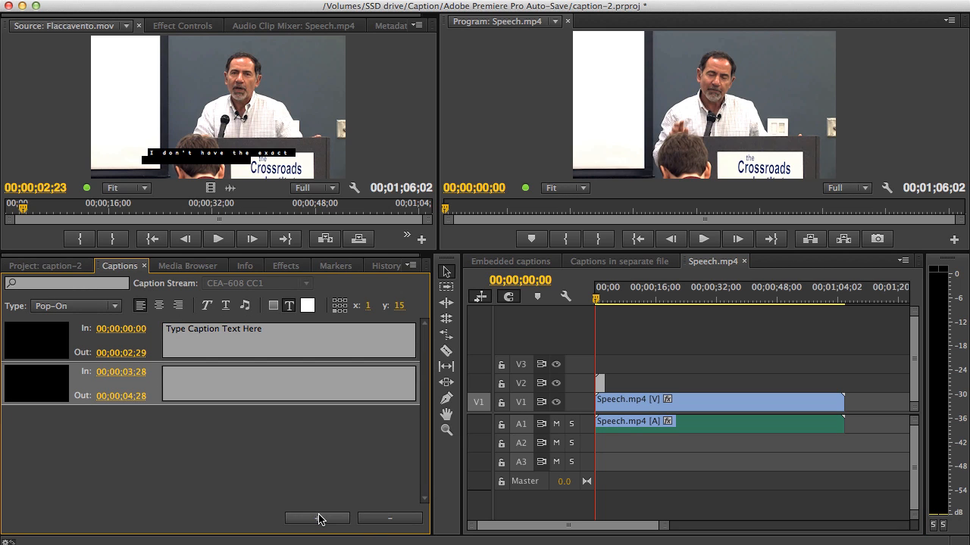
key(shift+3)
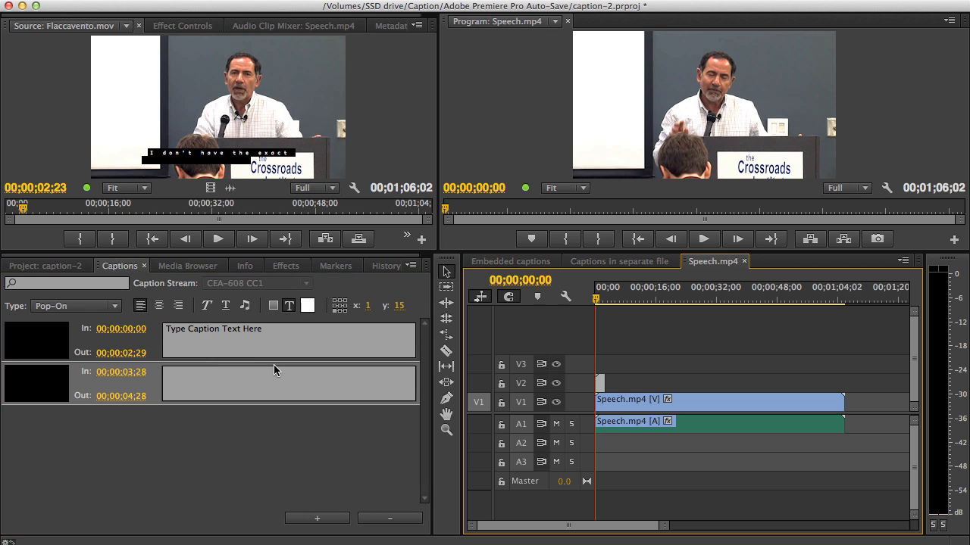
- Open the export settings for the Embedded captions sequence, set the format to QuickTime, and display its caption export options
click(515, 262)
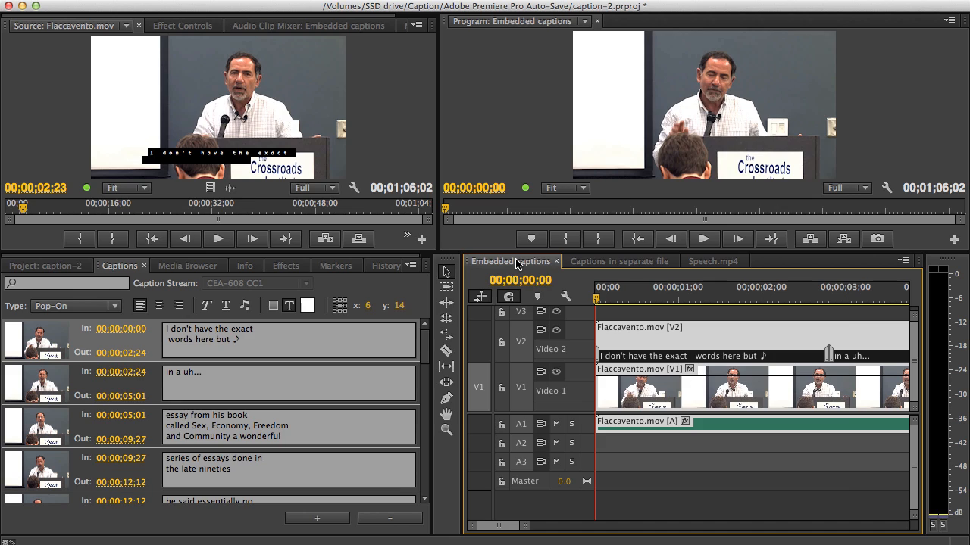
key(super+m)
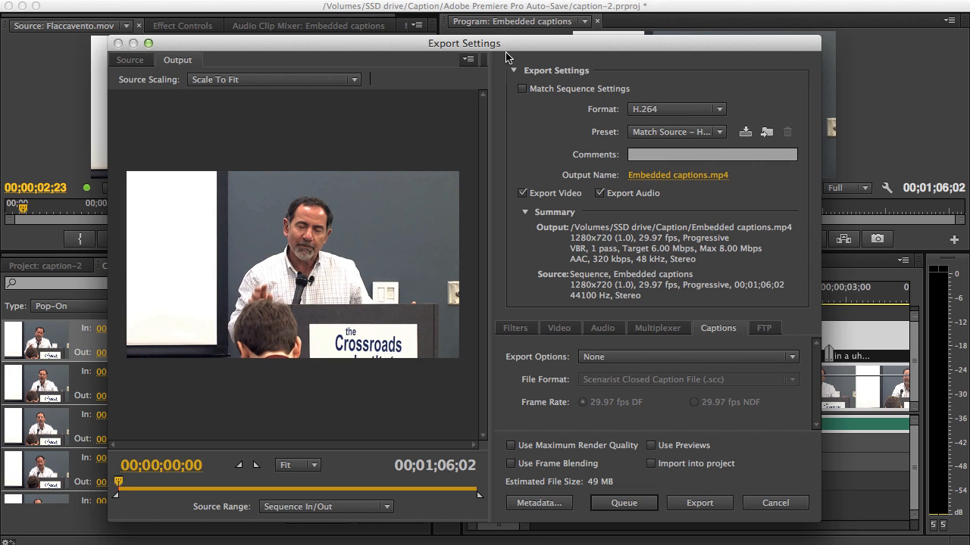
click(667, 109)
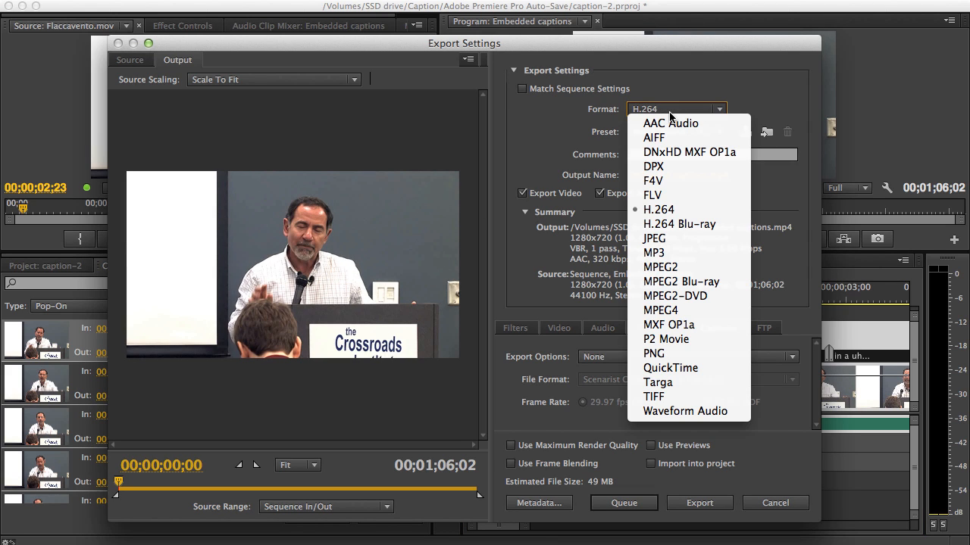
click(700, 367)
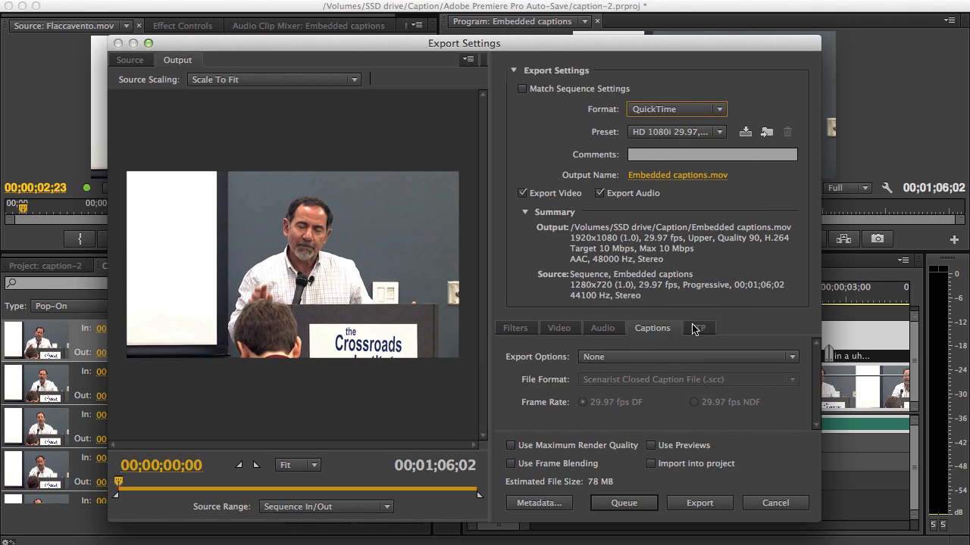
click(686, 355)
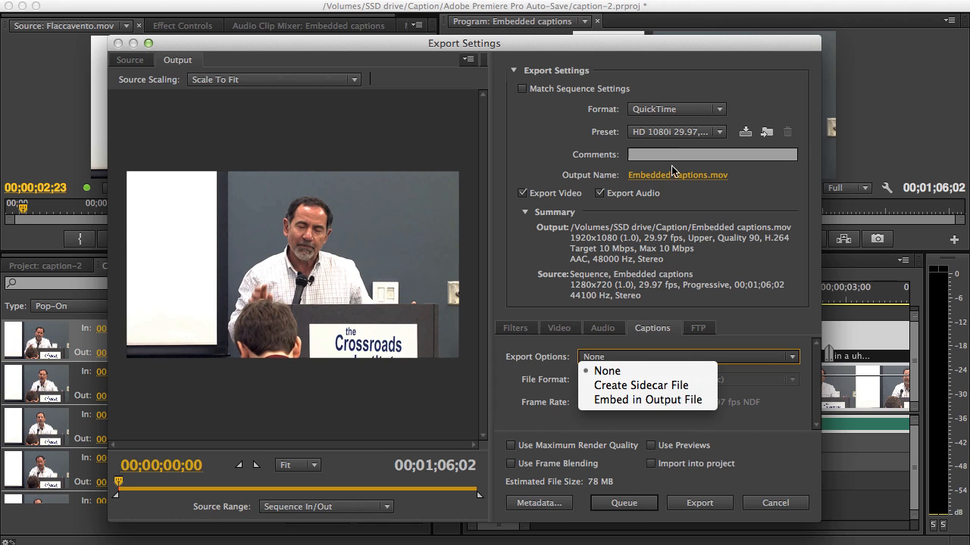
- Change the export format to H.264 and check its caption export options, keeping None
click(669, 112)
click(669, 112)
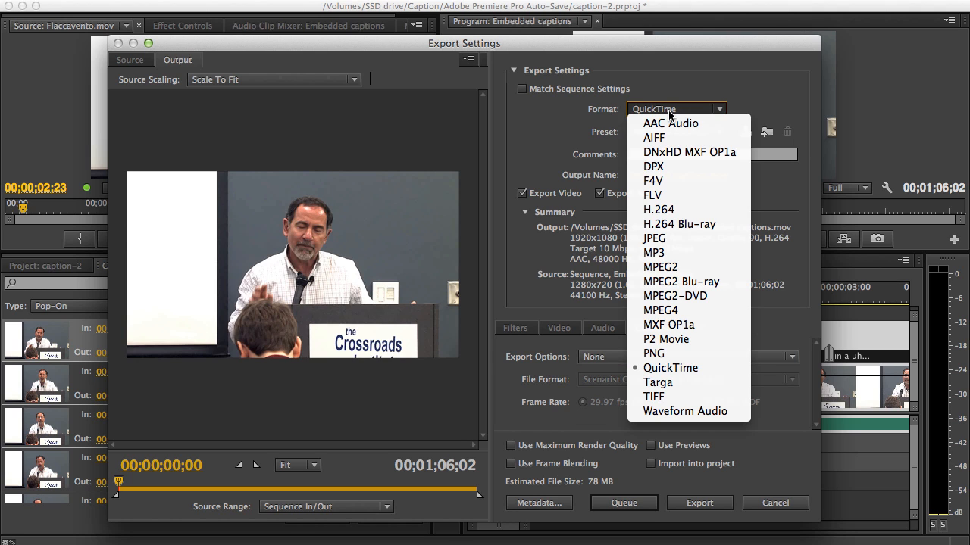
click(685, 212)
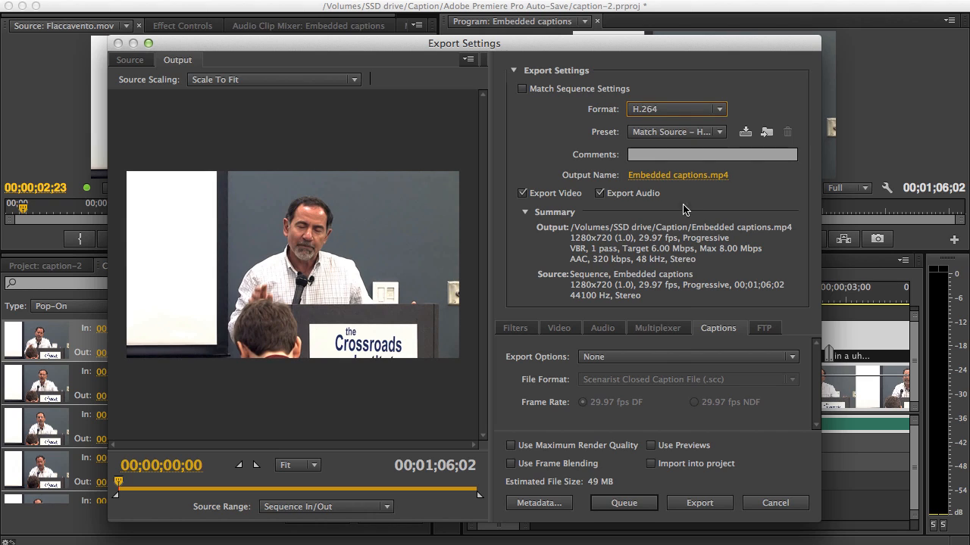
click(759, 356)
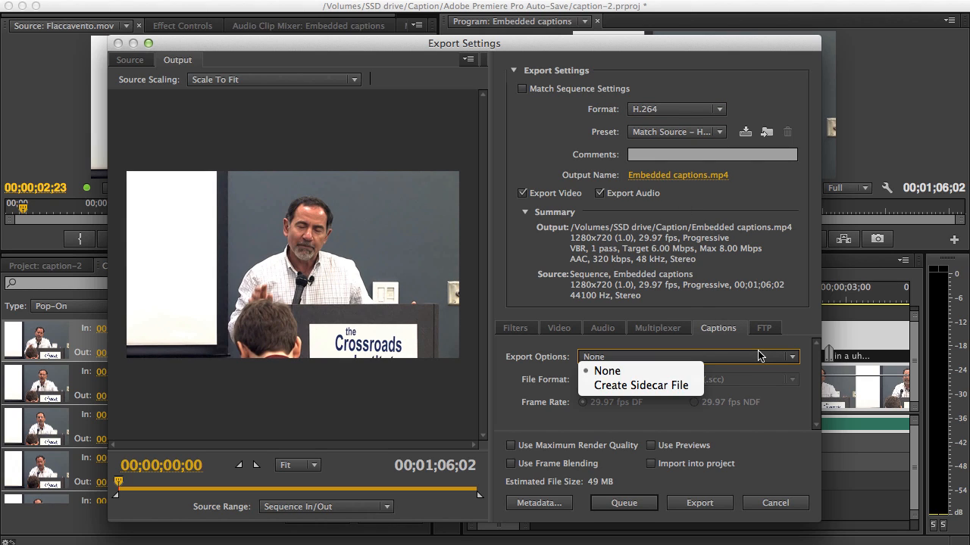
click(670, 371)
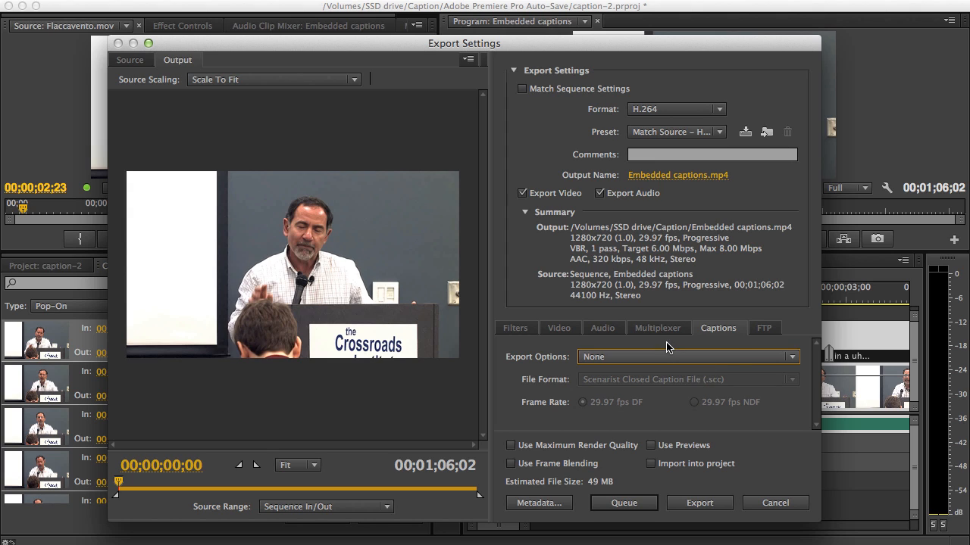